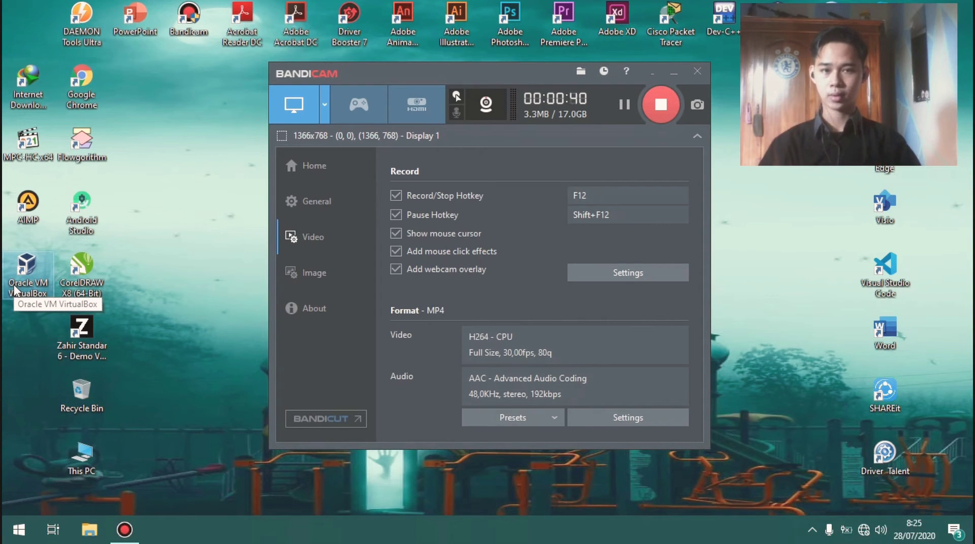
# Launch VirtualBox Manager, minimize the Bandicam recorder, and bring File Explorer up over it.
pyautogui.doubleClick(14, 290)
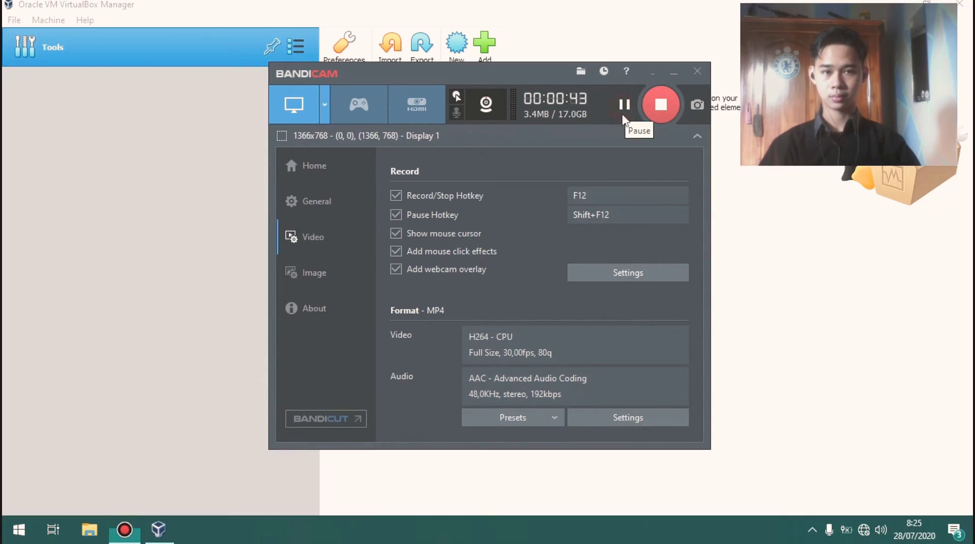
pyautogui.click(674, 71)
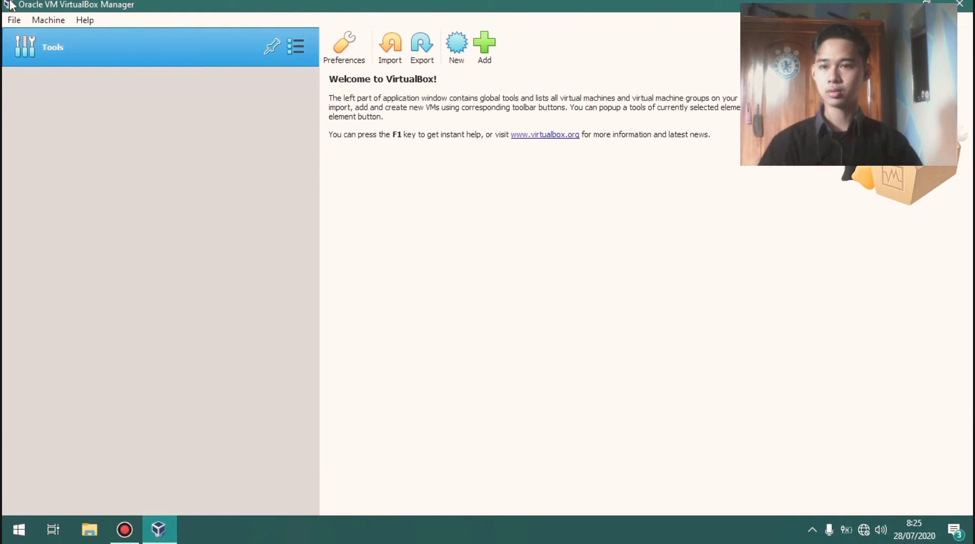
pyautogui.click(14, 23)
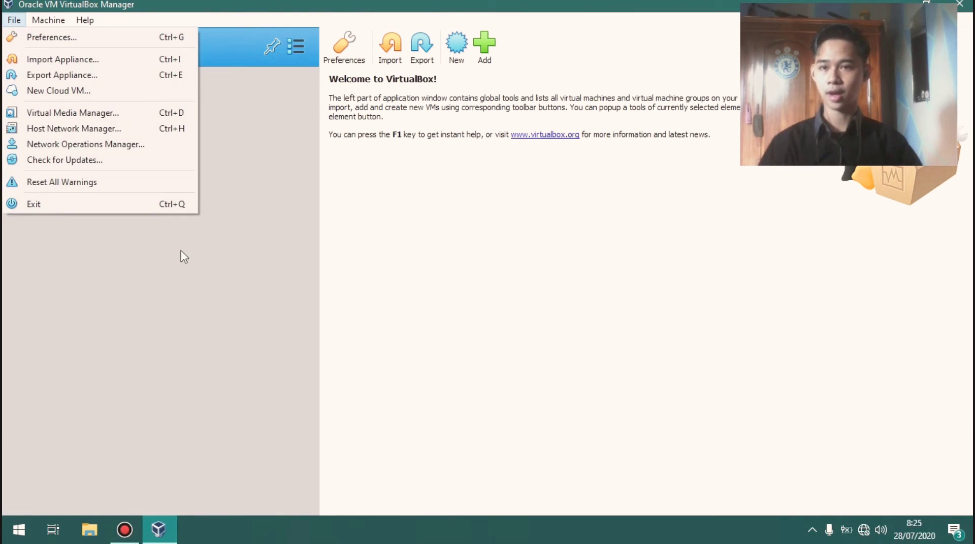
pyautogui.click(223, 211)
pyautogui.click(89, 532)
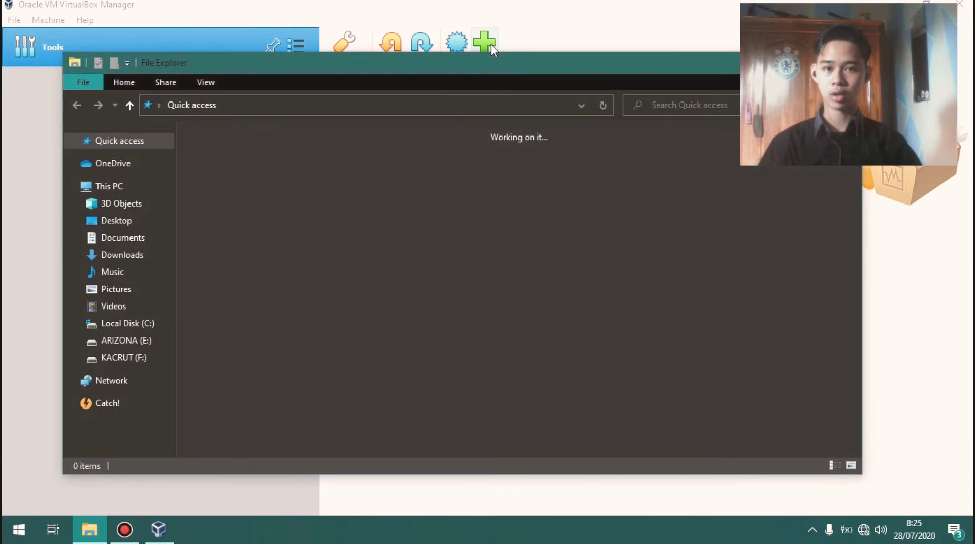
# Browse to KACRUT (F:)\Apk and select the kali-linux-2020.2a-vbox-amd64 .ova file.
pyautogui.moveTo(481, 65); pyautogui.dragTo(454, 67)
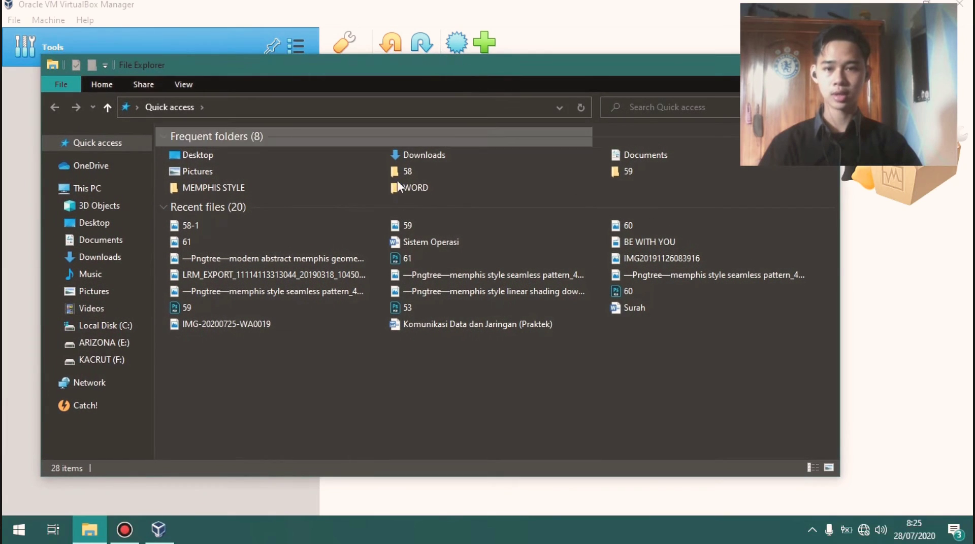
pyautogui.click(82, 361)
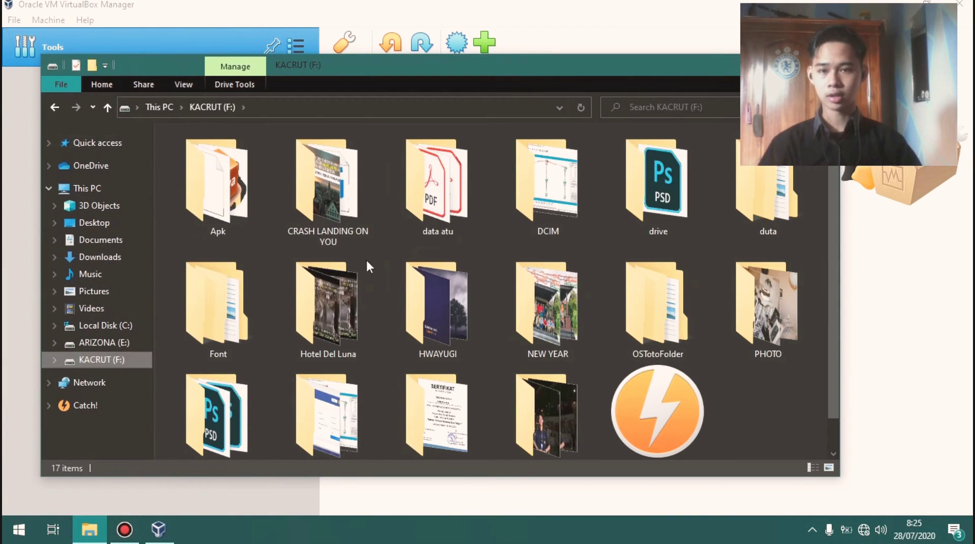
pyautogui.click(251, 208)
pyautogui.doubleClick(252, 209)
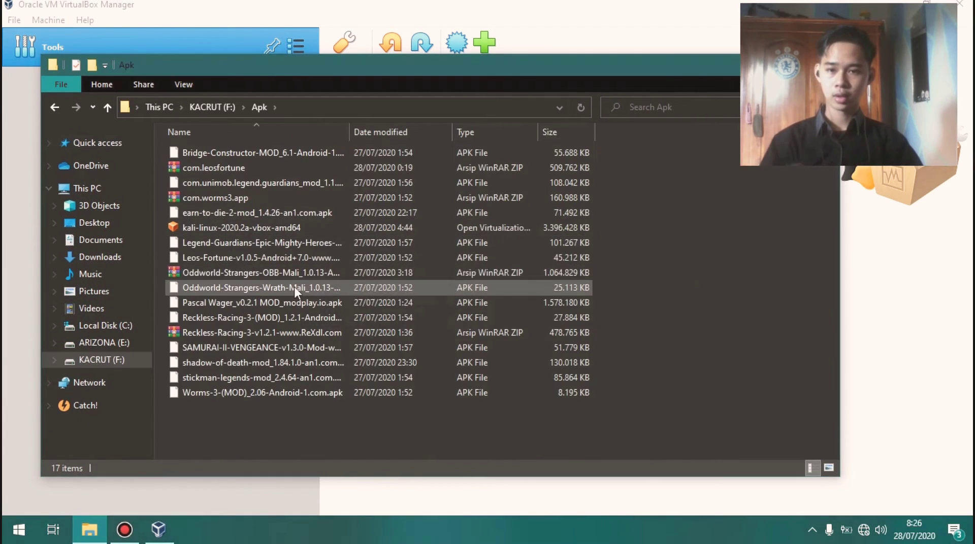
pyautogui.keyDown('ctrl'); pyautogui.scroll(4, 348, 231); pyautogui.keyUp('ctrl')
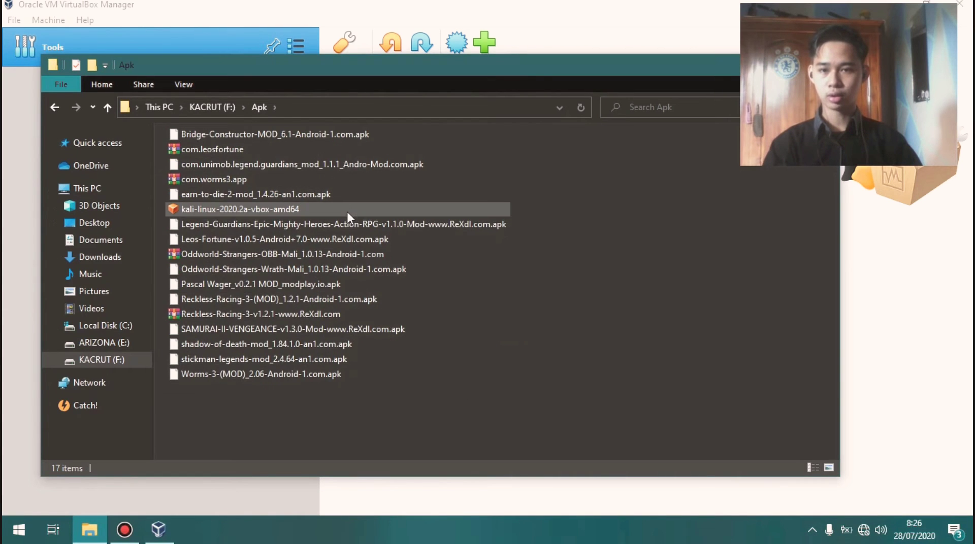
pyautogui.keyDown('ctrl'); pyautogui.scroll(2, 338, 221); pyautogui.keyUp('ctrl')
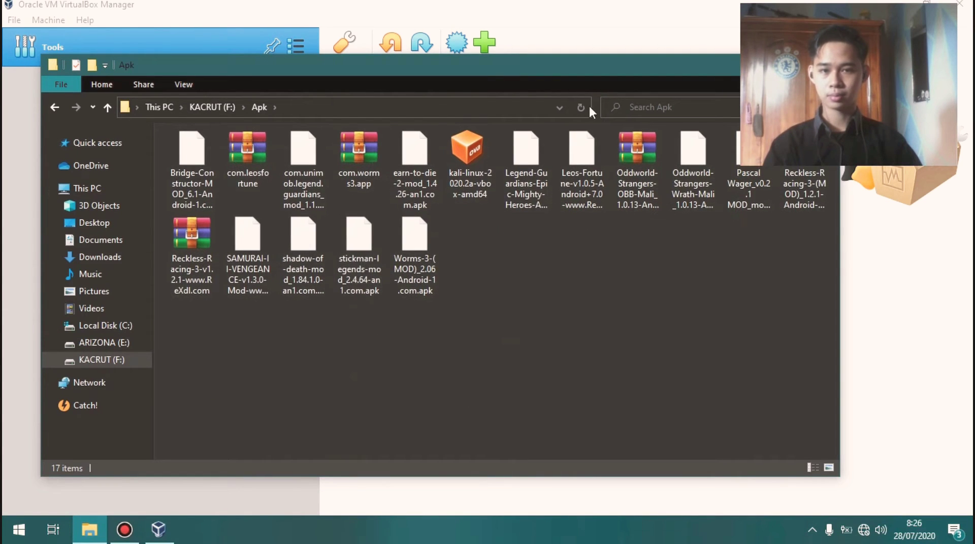
pyautogui.click(494, 157)
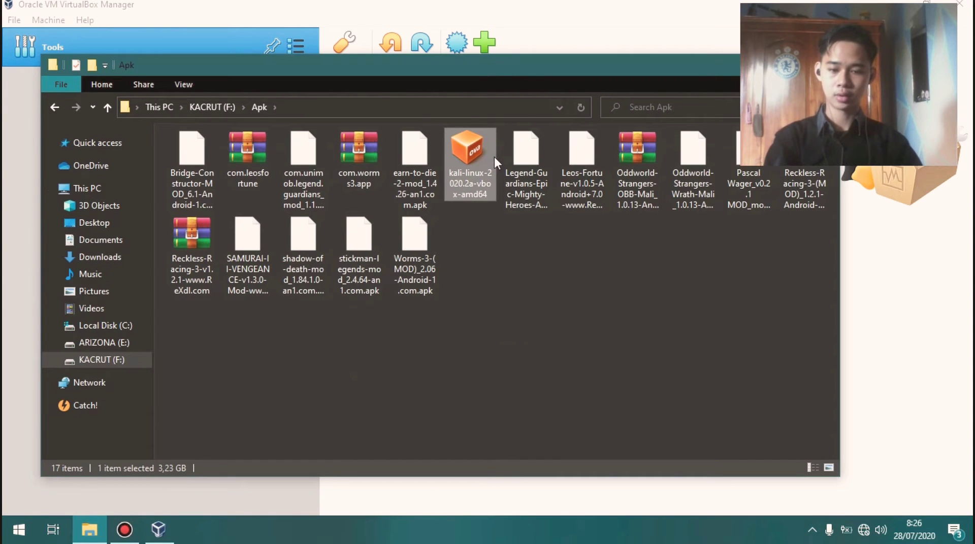
# Check the file's properties (3,23 GB OVF archive), then close them and minimize Explorer.
pyautogui.hotkey('alt', 'Return')
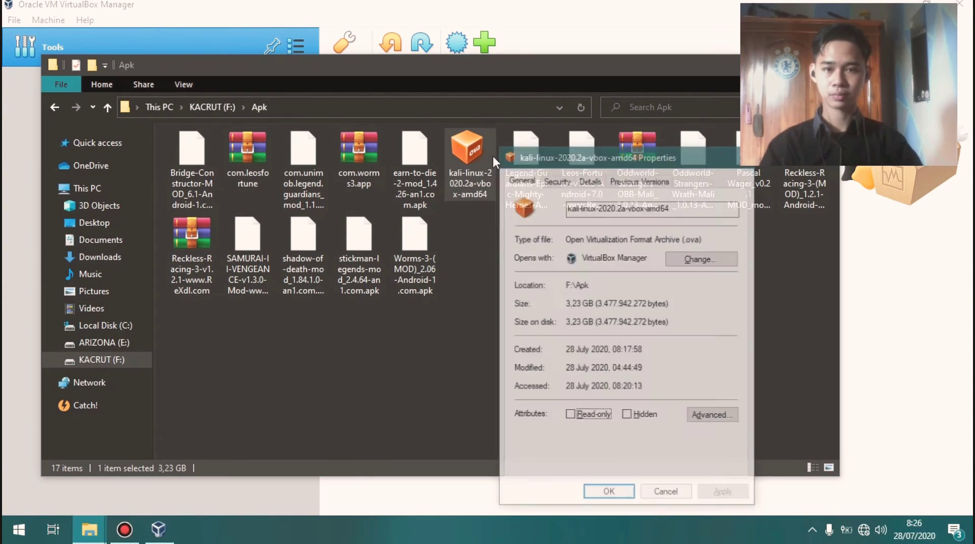
pyautogui.moveTo(645, 158); pyautogui.dragTo(570, 99)
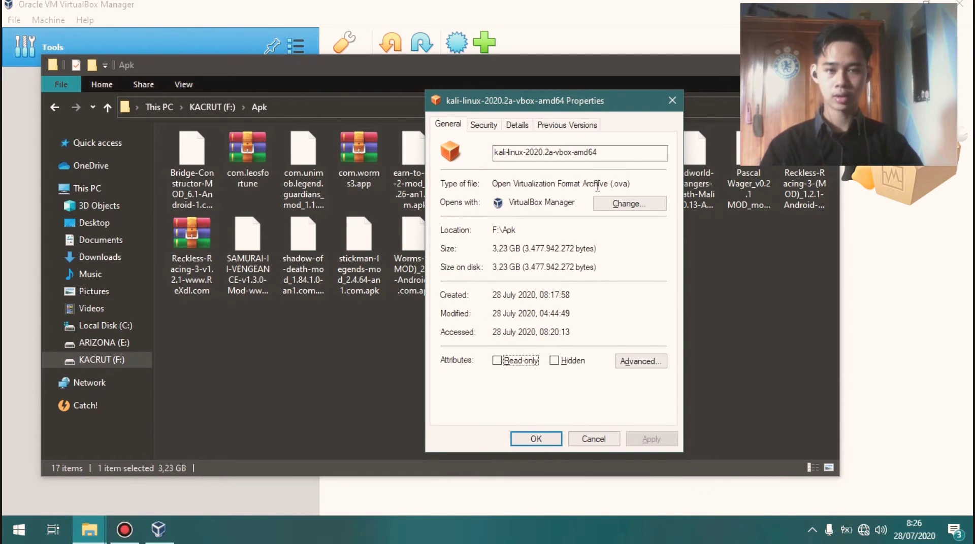
pyautogui.moveTo(609, 182); pyautogui.dragTo(486, 178)
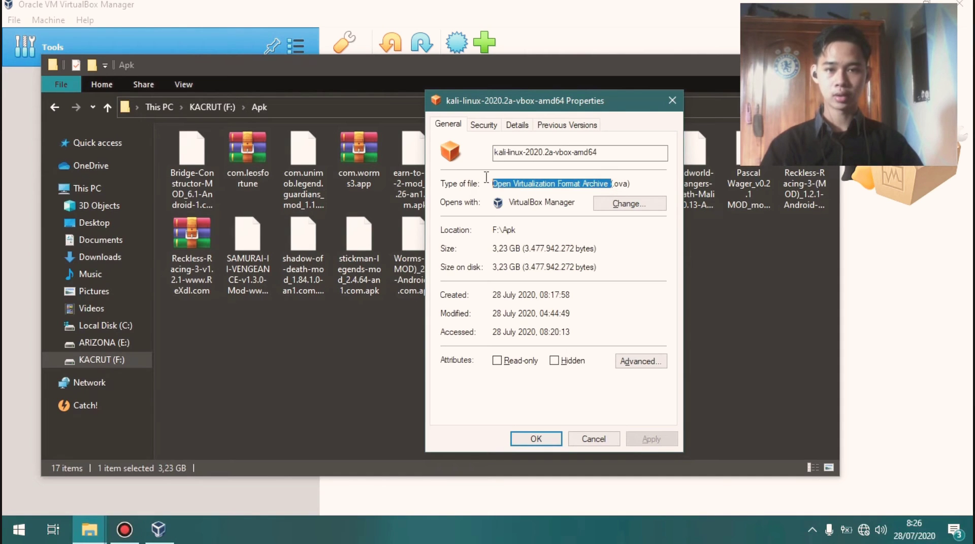
pyautogui.click(669, 103)
pyautogui.doubleClick(565, 70)
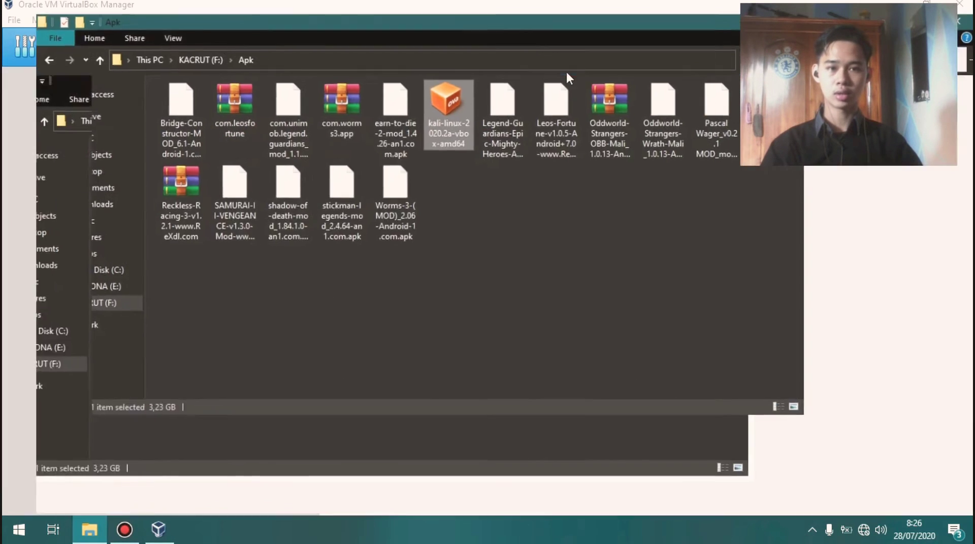
pyautogui.moveTo(705, 2); pyautogui.dragTo(534, 58)
pyautogui.click(672, 54)
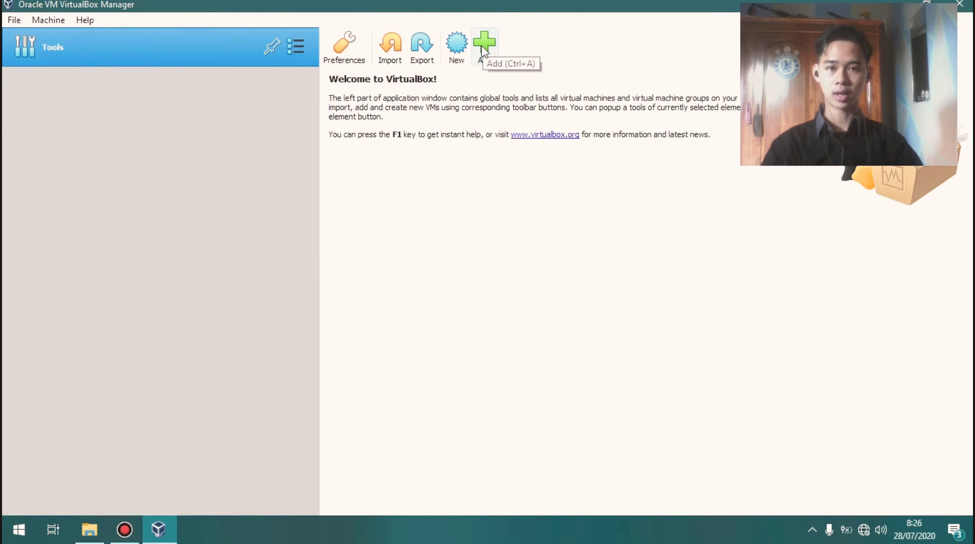
# Start File > Import Appliance with Local File System as source and browse for the file.
pyautogui.click(14, 20)
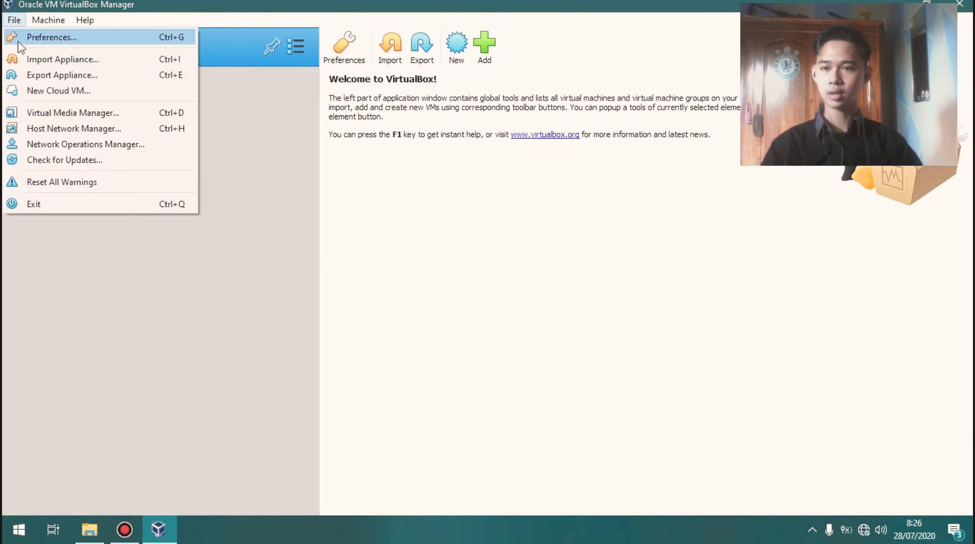
pyautogui.click(56, 60)
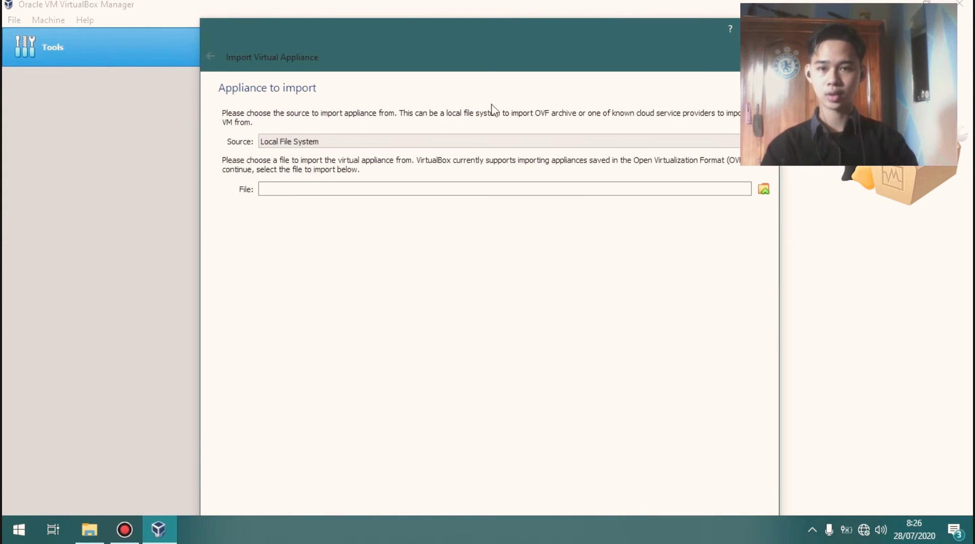
pyautogui.moveTo(507, 34); pyautogui.dragTo(403, 8)
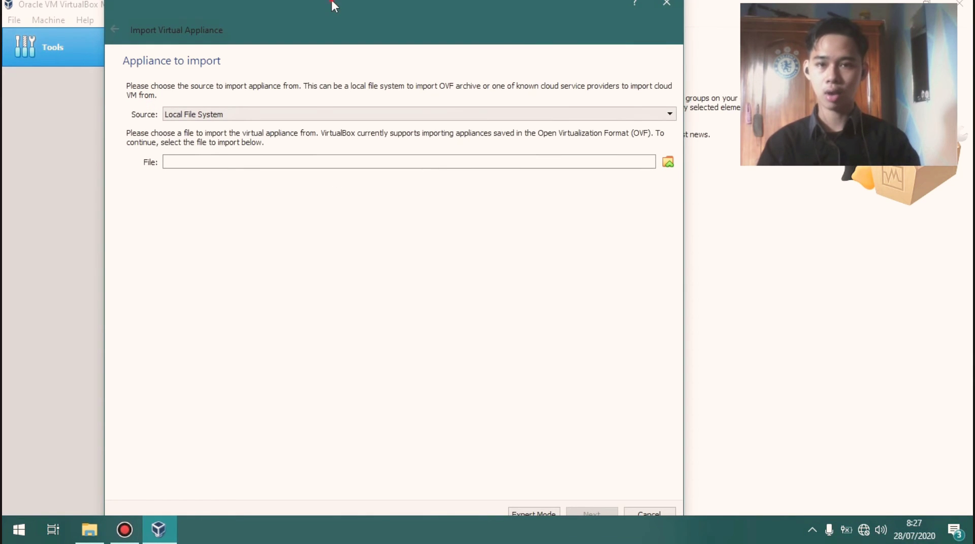
pyautogui.moveTo(332, 2); pyautogui.dragTo(334, 12)
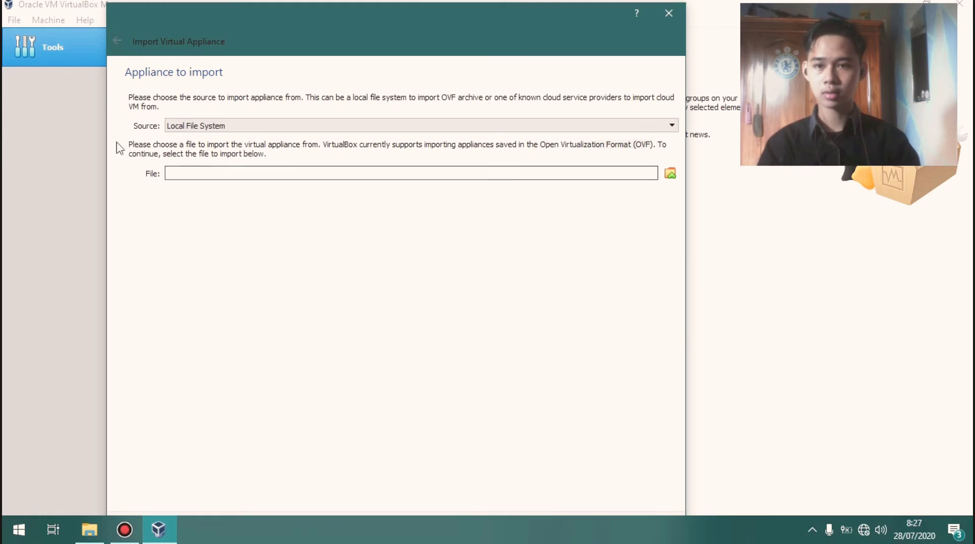
pyautogui.click(670, 175)
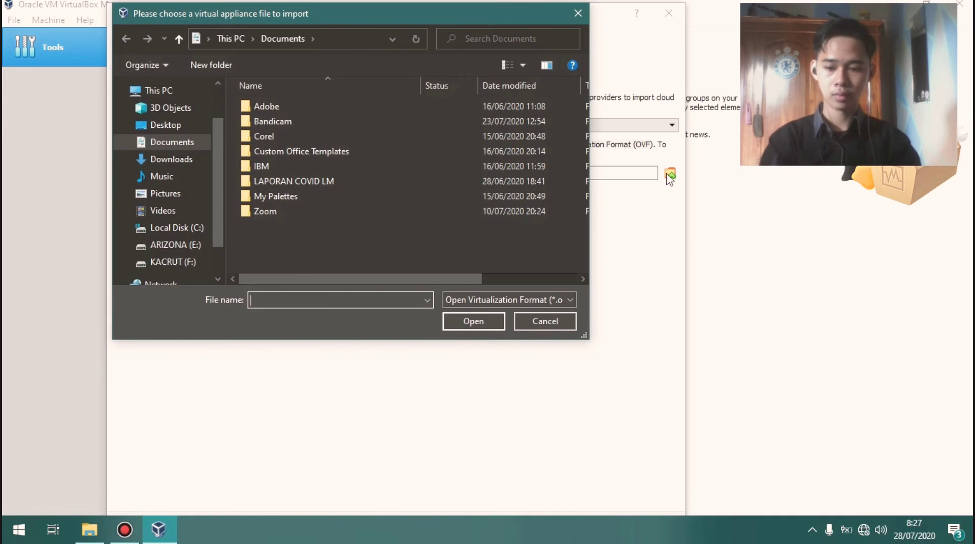
# Pick F:\Apk\kali-linux-2020.2a-vbox-amd64.ova as the appliance and continue to Appliance settings.
pyautogui.click(201, 260)
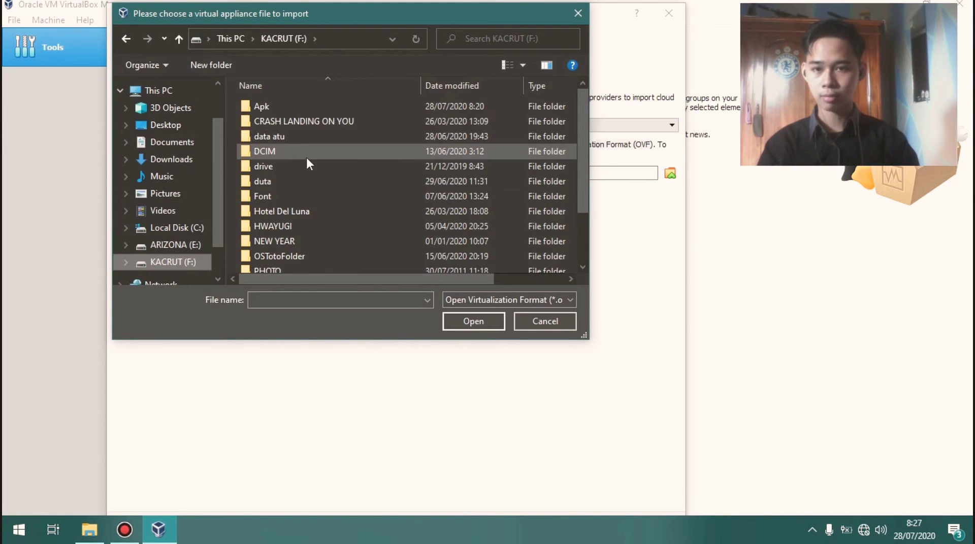
pyautogui.doubleClick(295, 110)
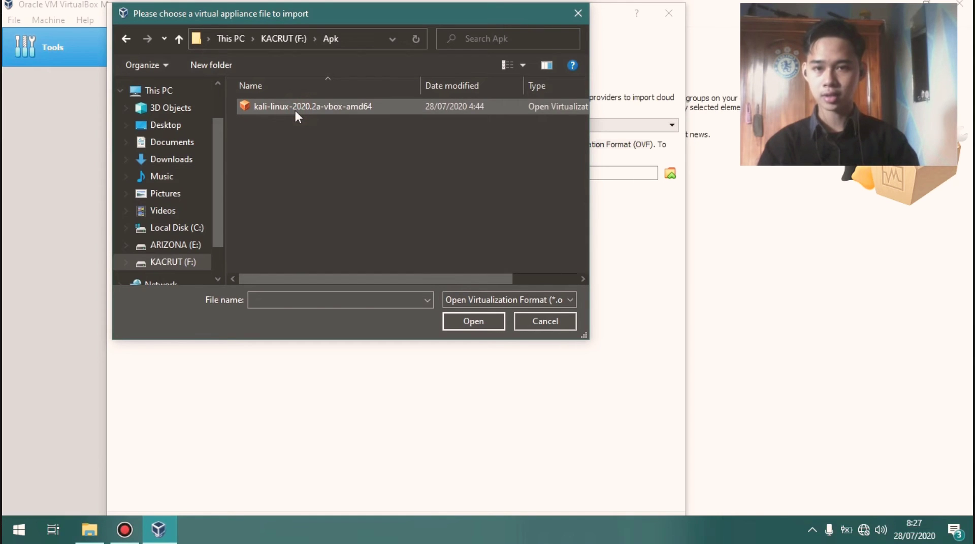
pyautogui.click(294, 110)
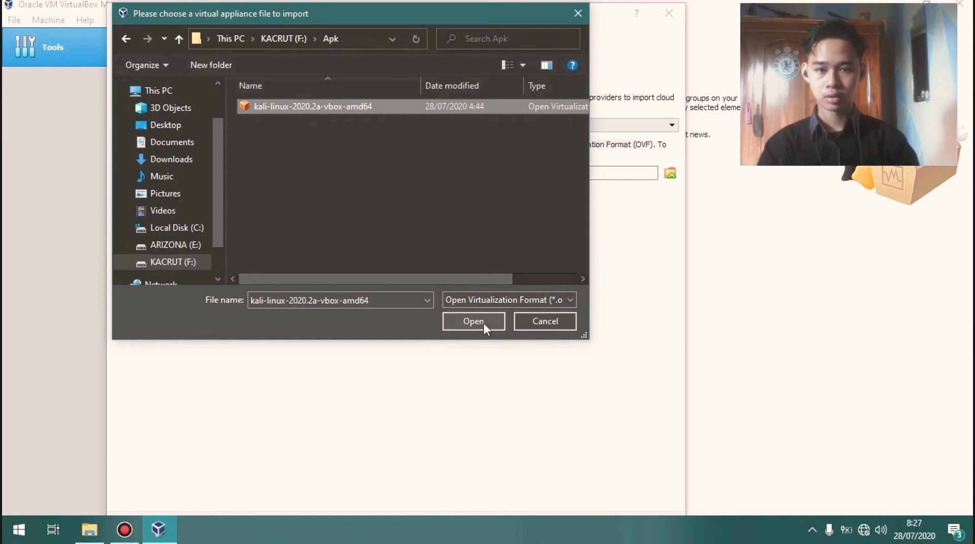
pyautogui.click(484, 322)
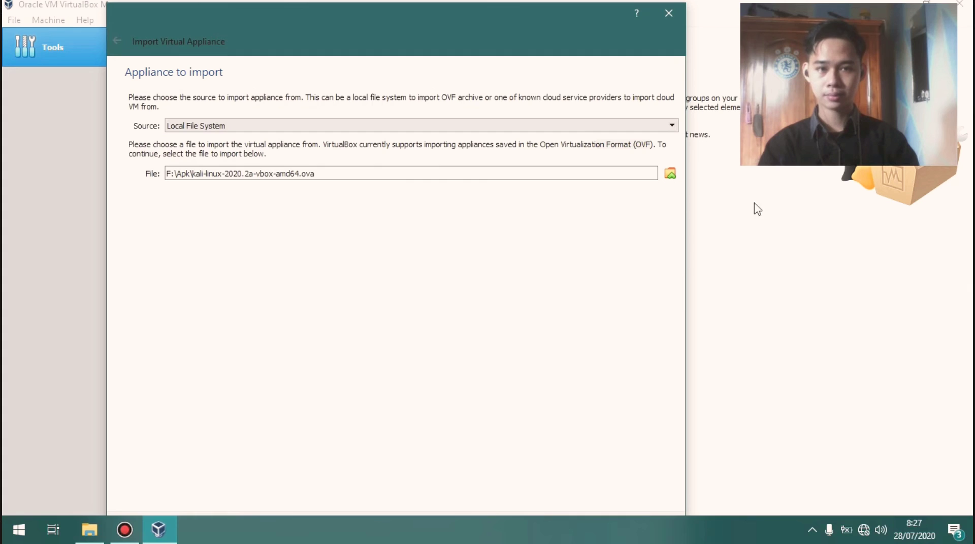
pyautogui.moveTo(583, 22); pyautogui.dragTo(616, 12)
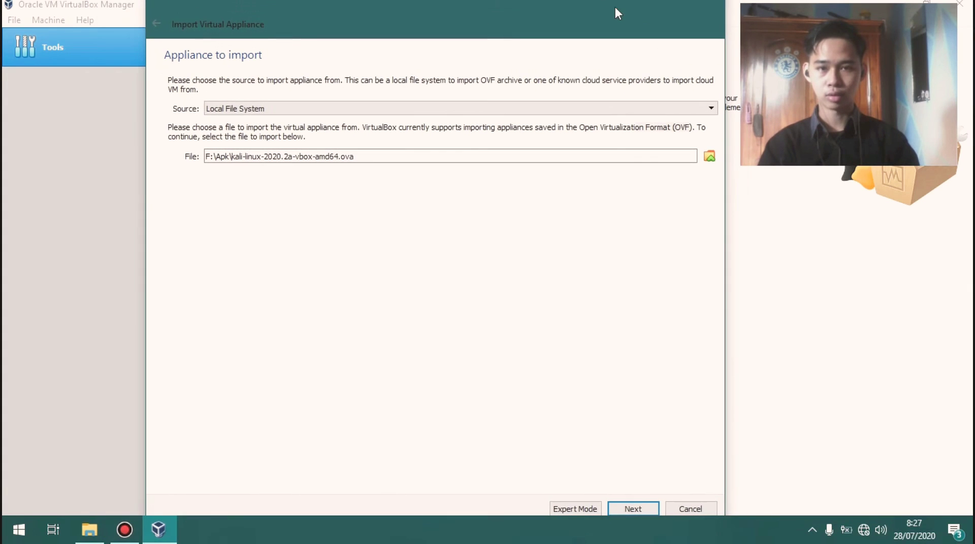
pyautogui.click(635, 509)
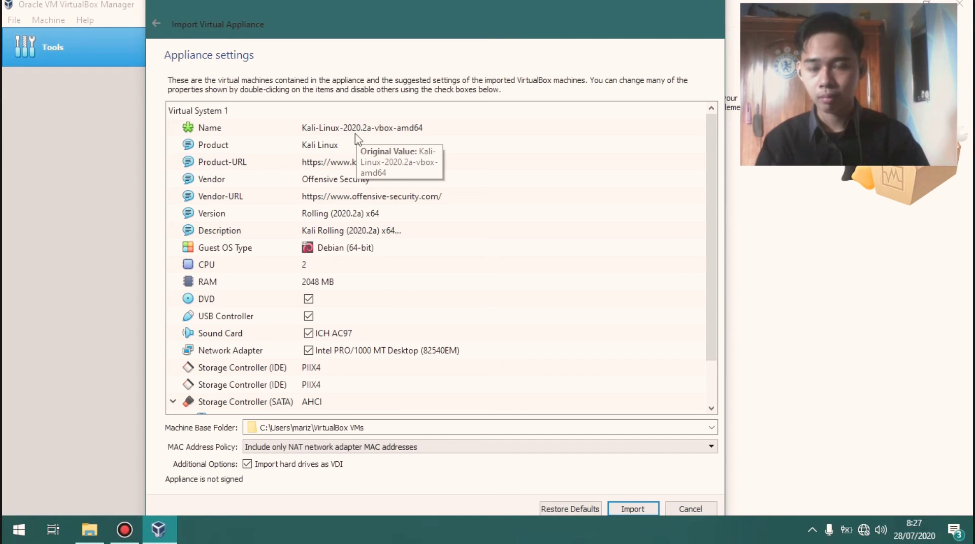
# Turn on Magnifier to view the Kali settings (2 CPUs, 2048 MB RAM) at 200%.
pyautogui.press('super+plus')
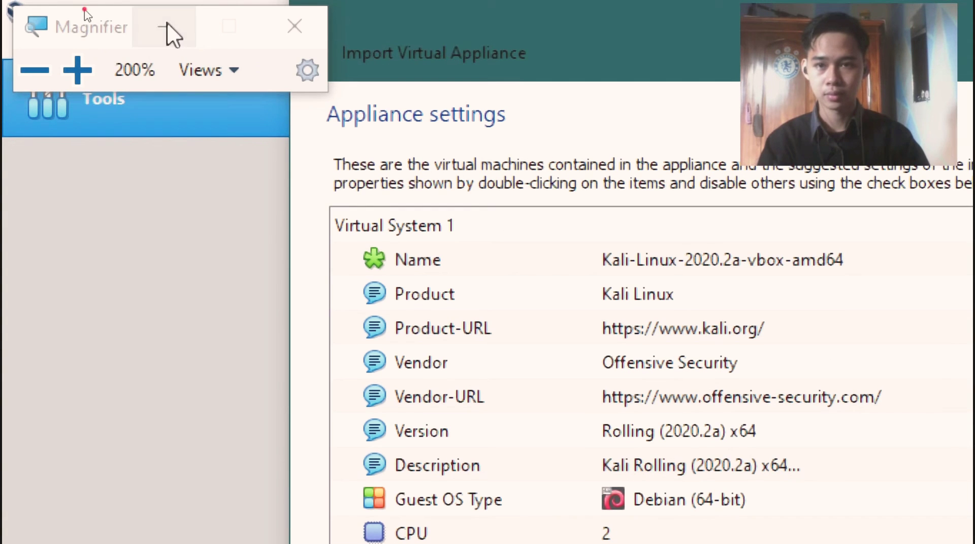
pyautogui.click(165, 27)
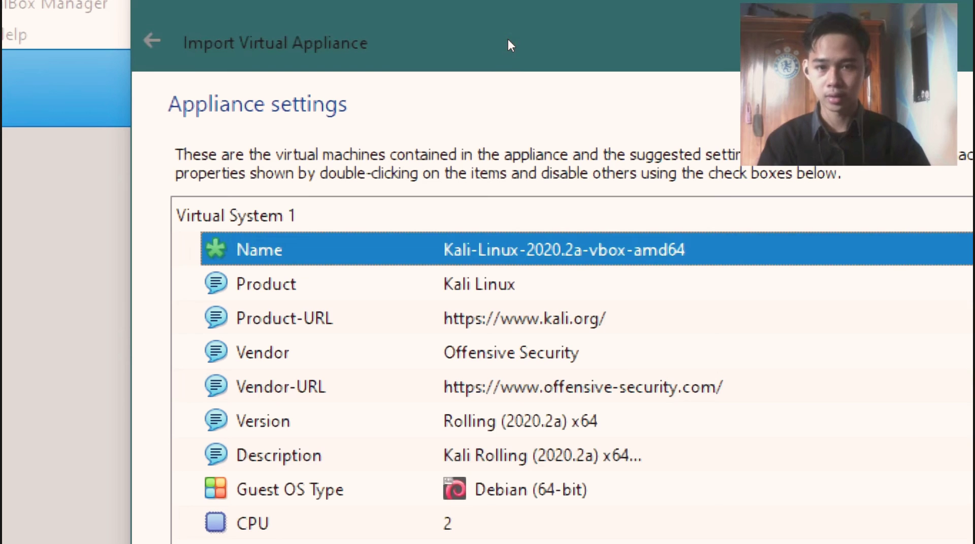
pyautogui.click(377, 291)
pyautogui.click(354, 319)
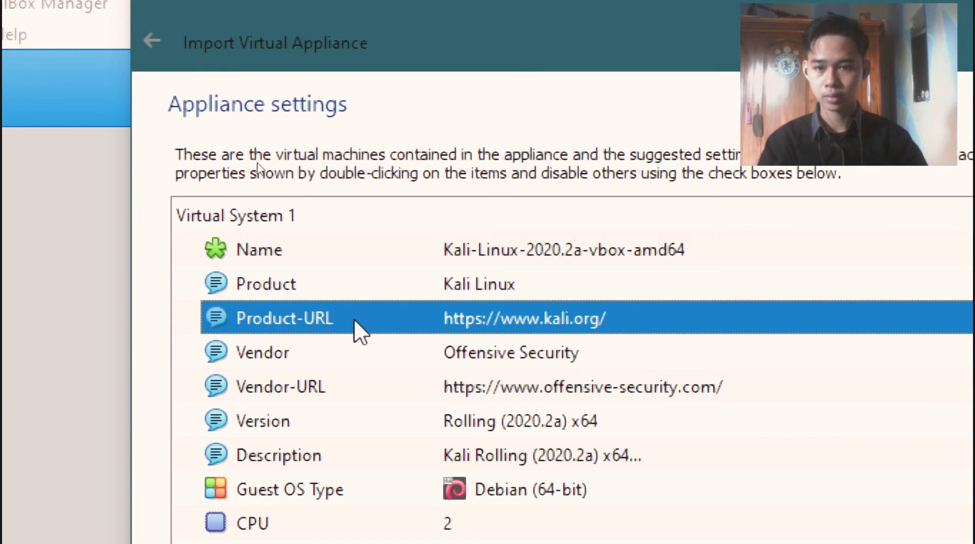
pyautogui.click(361, 352)
pyautogui.scroll(-1, 361, 352)
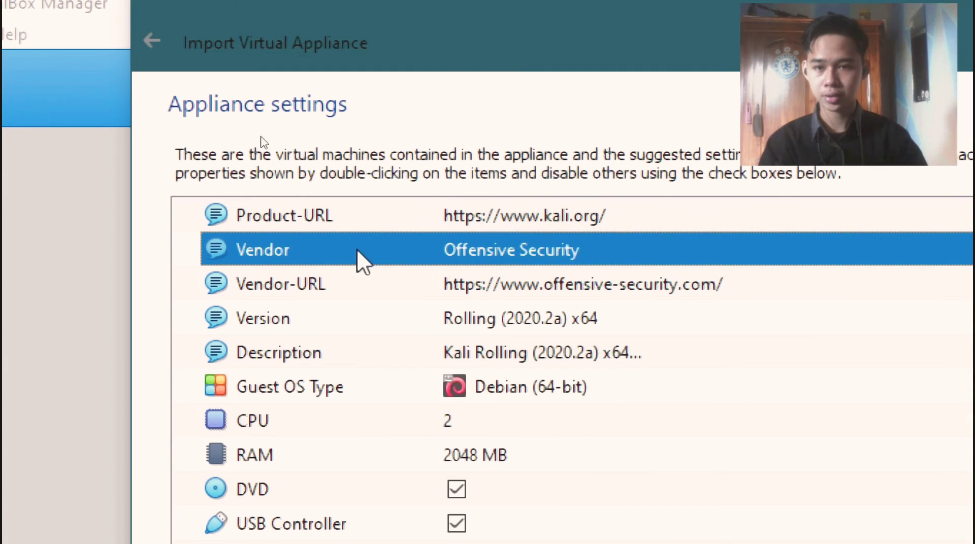
pyautogui.click(362, 316)
pyautogui.click(364, 287)
pyautogui.click(367, 322)
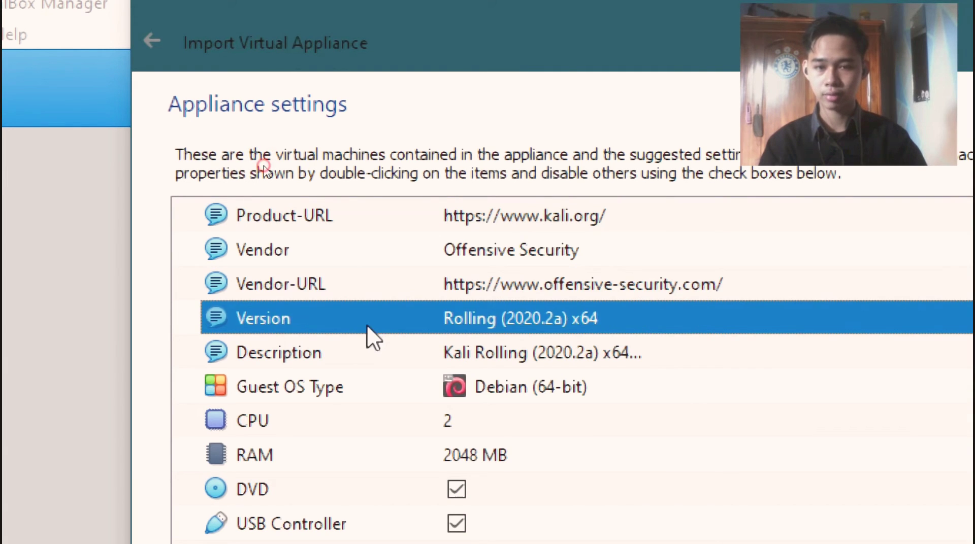
pyautogui.click(366, 350)
pyautogui.click(370, 322)
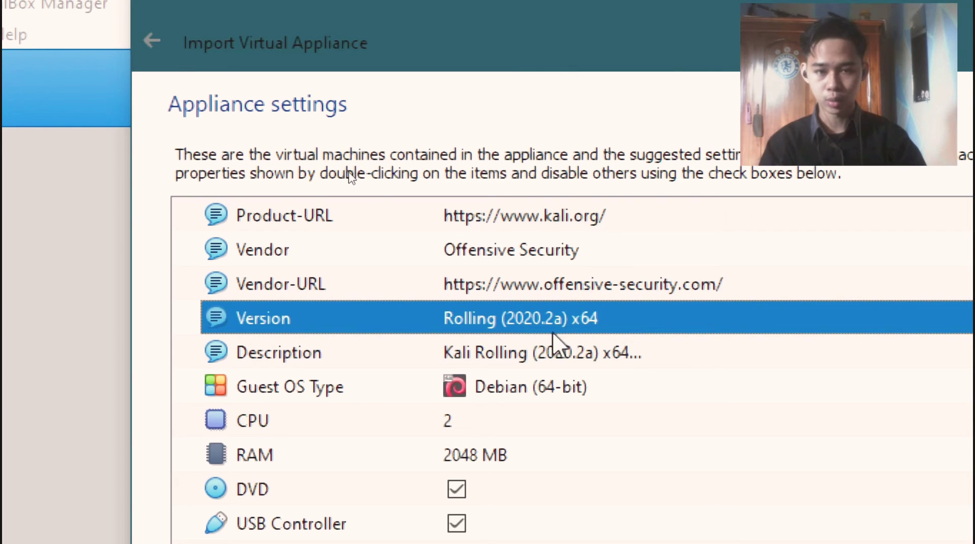
pyautogui.click(338, 355)
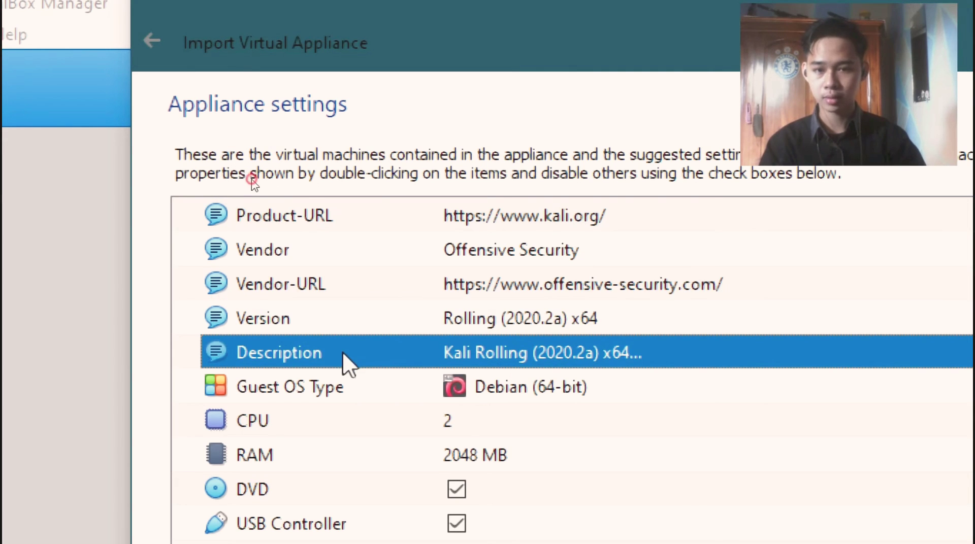
pyautogui.click(435, 387)
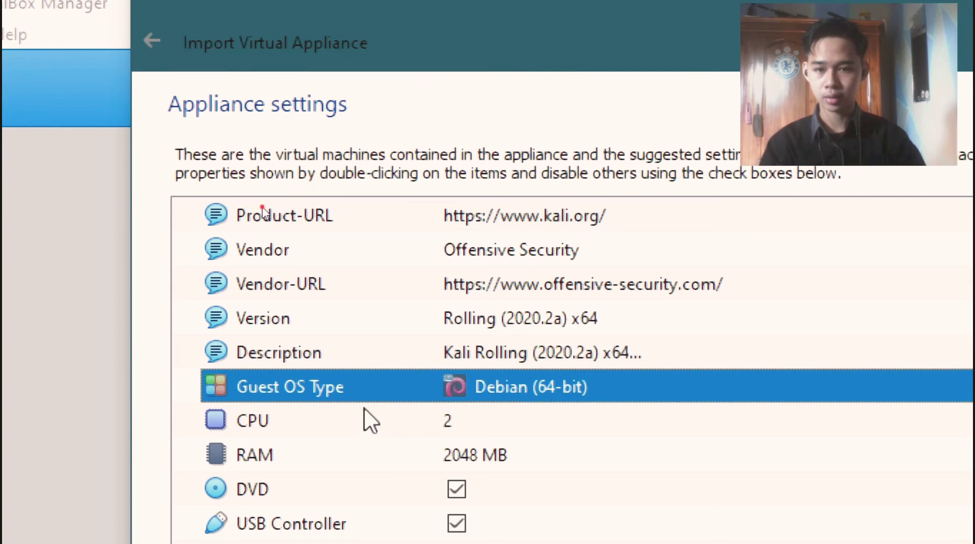
pyautogui.click(364, 421)
pyautogui.click(352, 454)
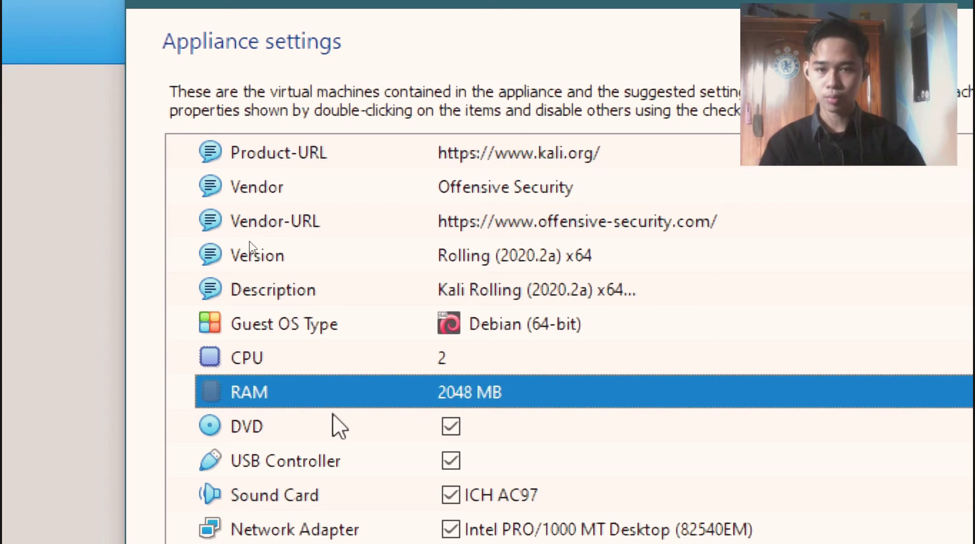
pyautogui.click(333, 413)
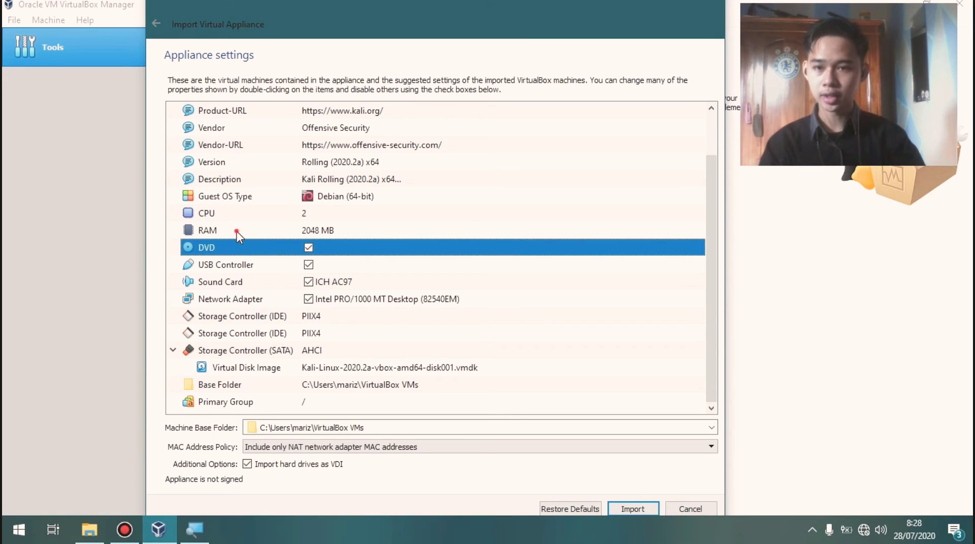
pyautogui.click(229, 230)
pyautogui.click(221, 214)
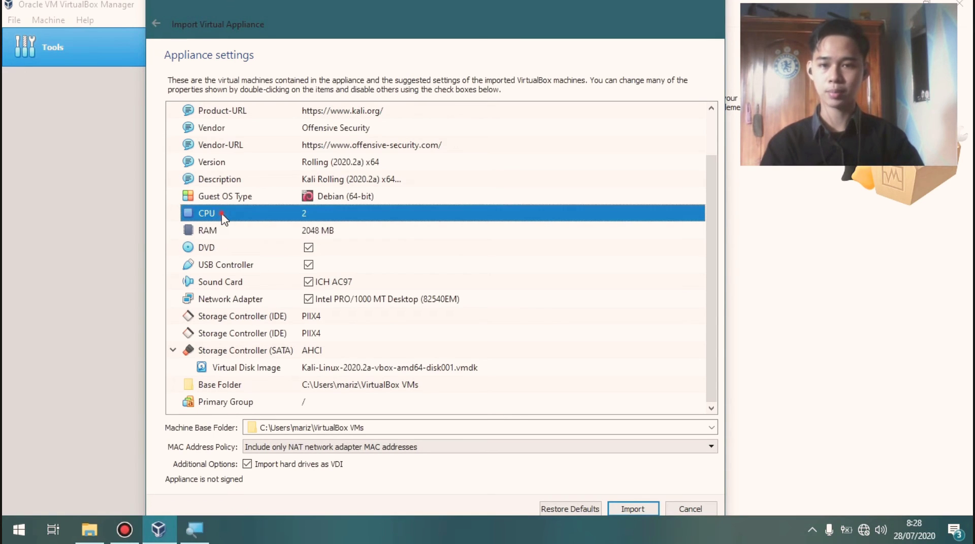
pyautogui.click(222, 229)
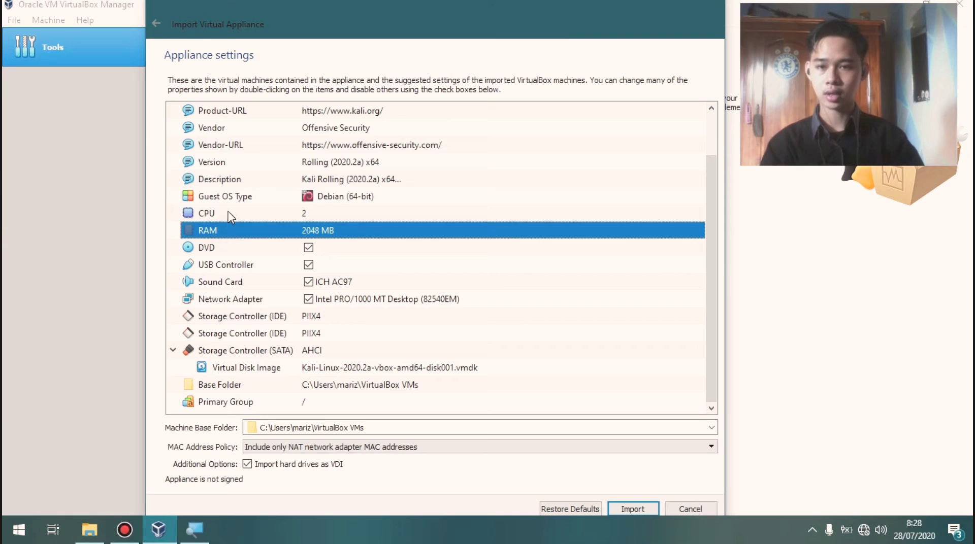
pyautogui.click(231, 214)
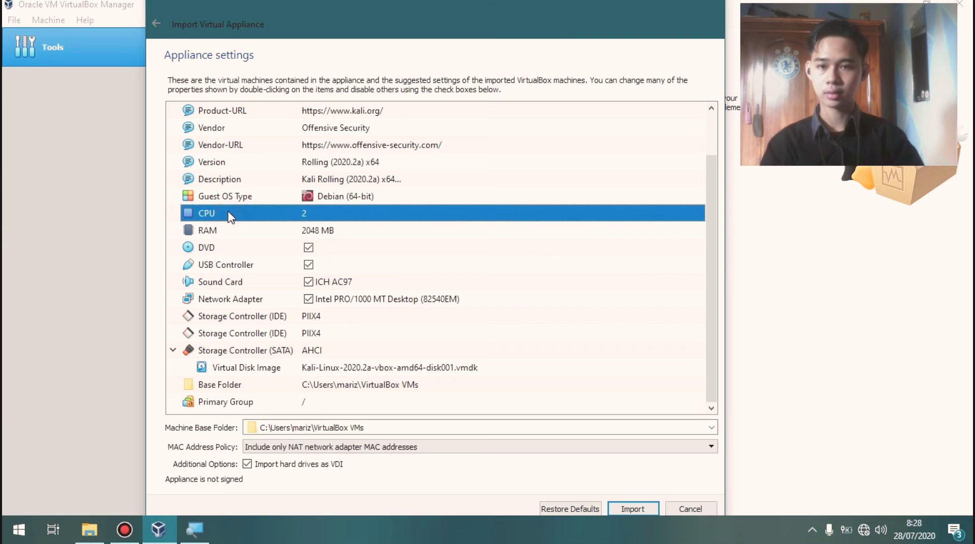
pyautogui.click(315, 230)
pyautogui.doubleClick(316, 230)
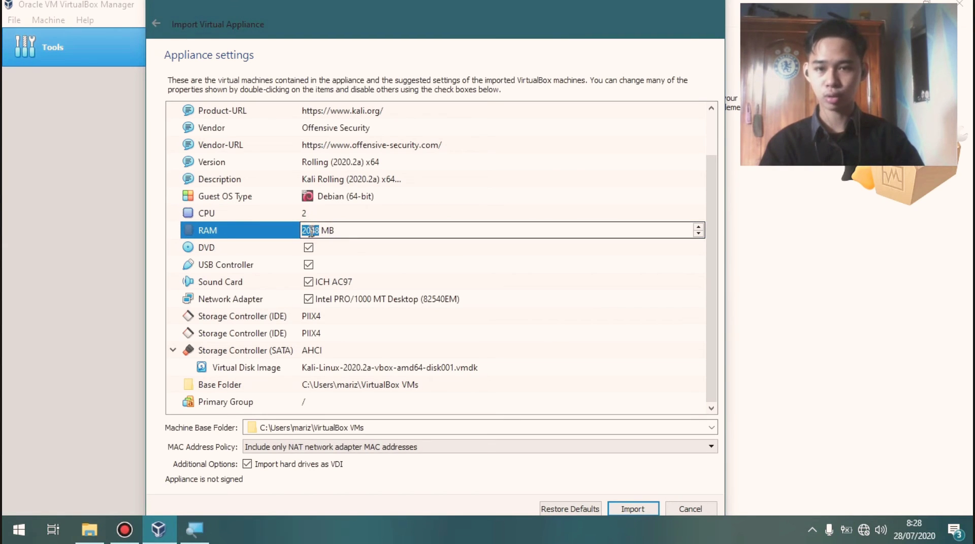
pyautogui.click(343, 214)
pyautogui.click(325, 232)
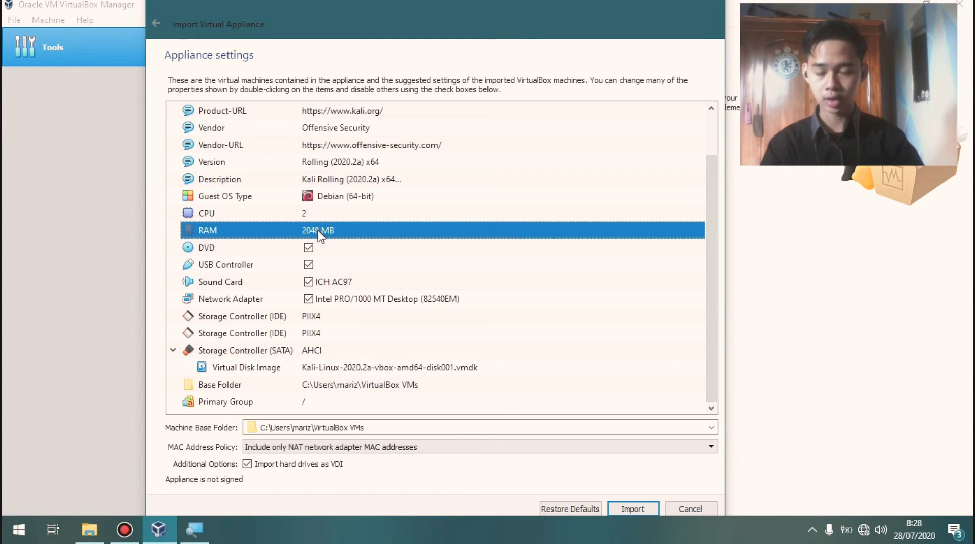
pyautogui.moveTo(324, 234)
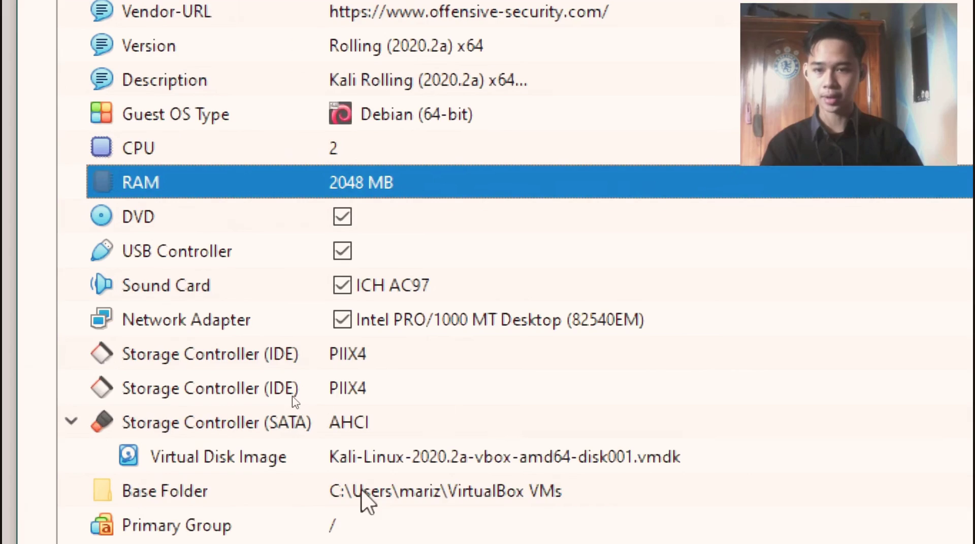
pyautogui.click(384, 215)
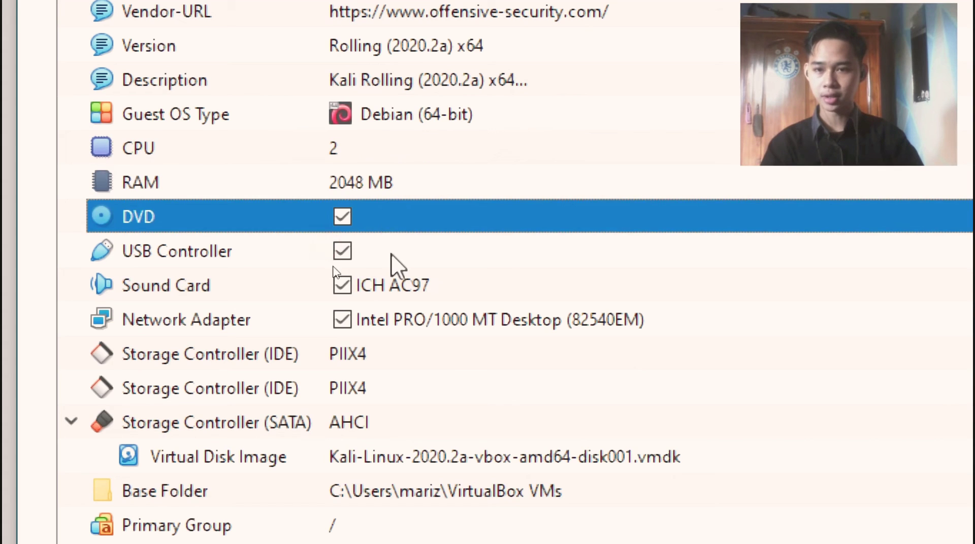
pyautogui.click(391, 253)
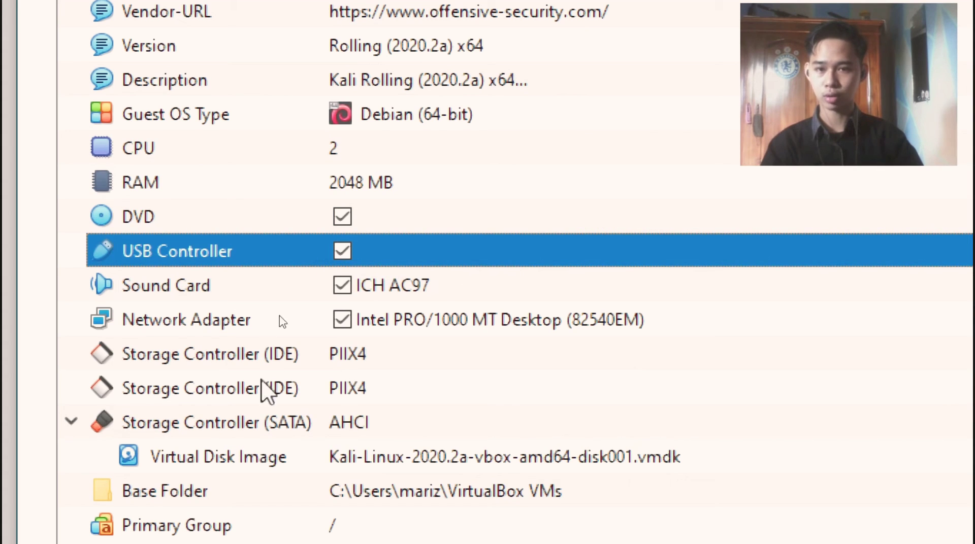
pyautogui.click(436, 284)
pyautogui.click(445, 319)
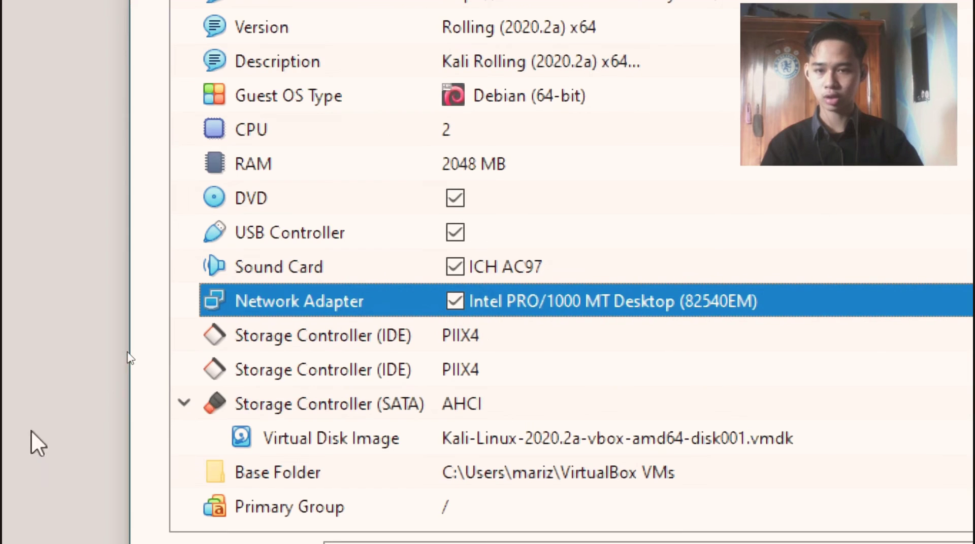
pyautogui.click(495, 396)
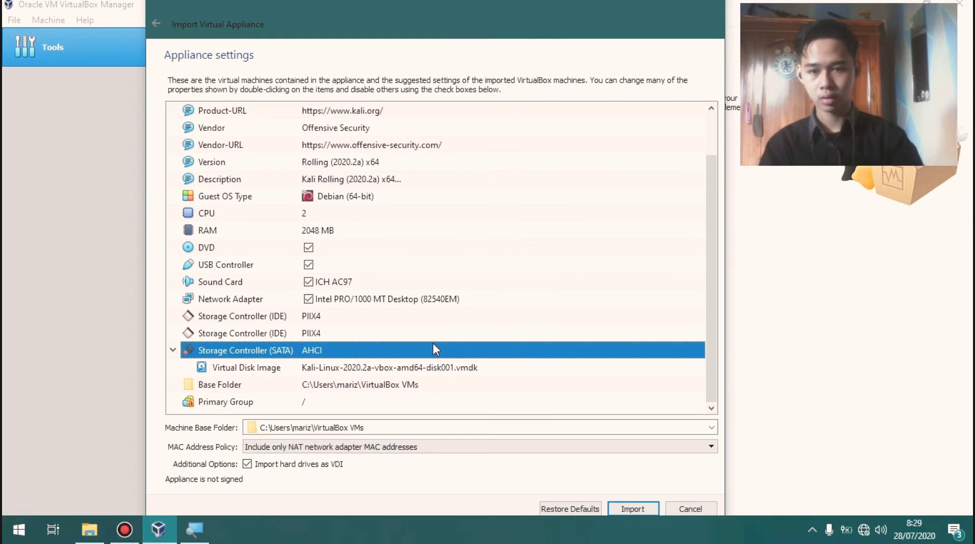
pyautogui.click(409, 381)
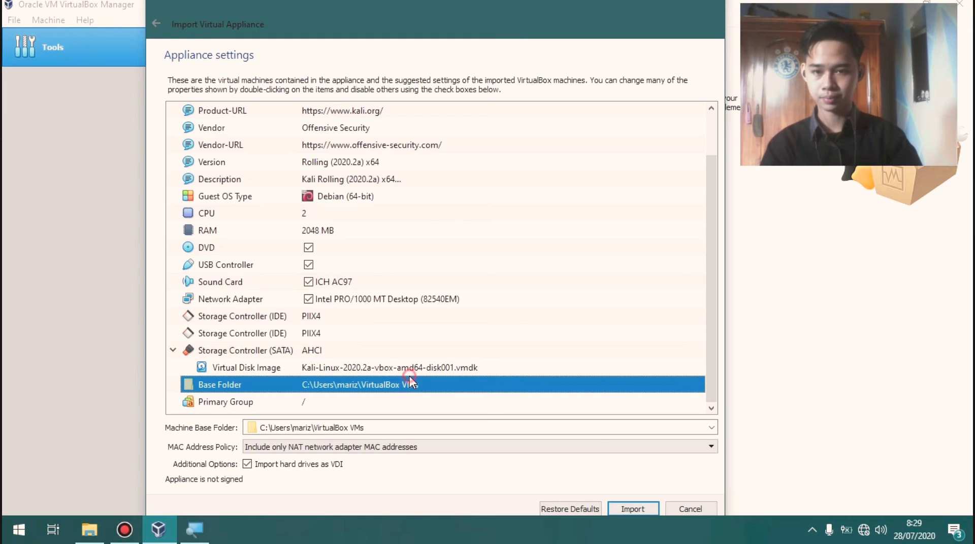
pyautogui.click(403, 369)
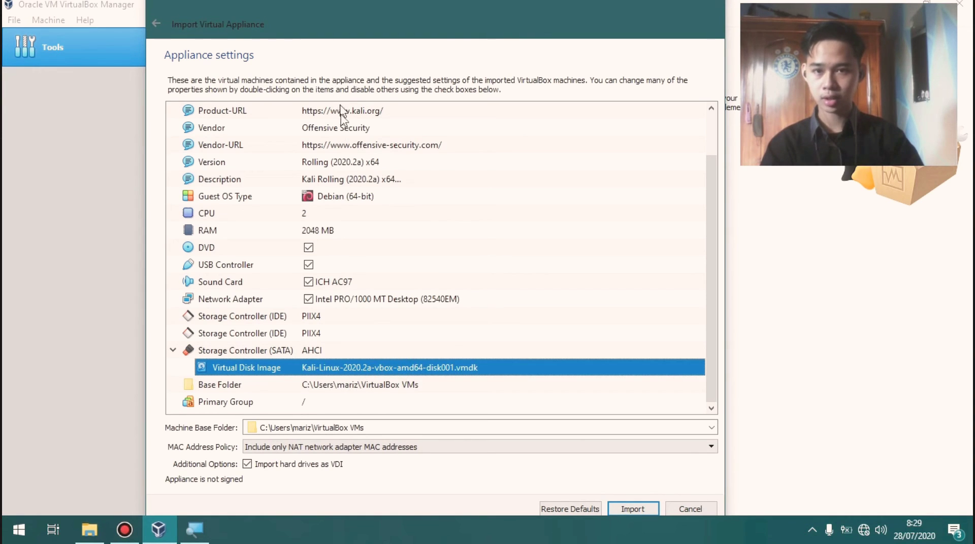
pyautogui.scroll(1, 351, 140)
# Rename the Kali virtual machine to the student number followed by _UAS.
pyautogui.doubleClick(357, 132)
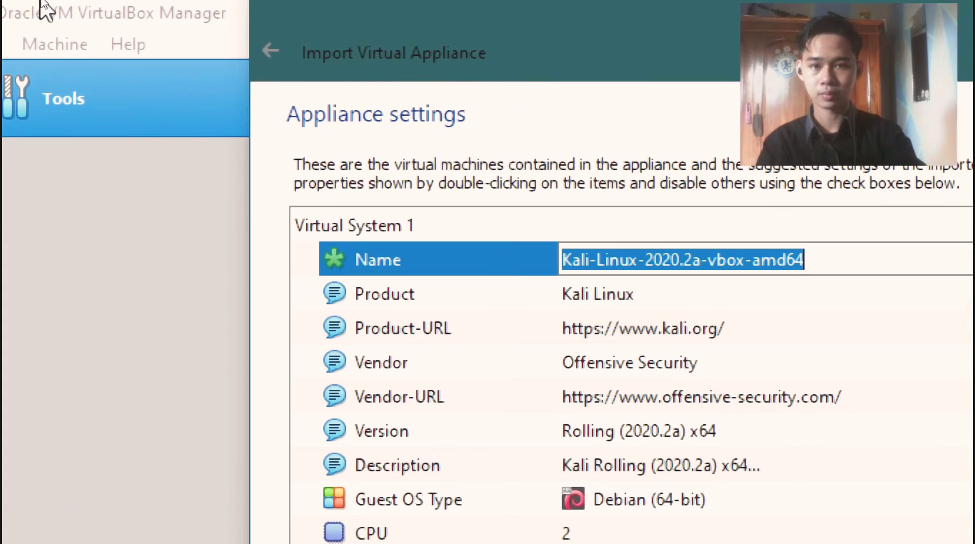
pyautogui.write('19')
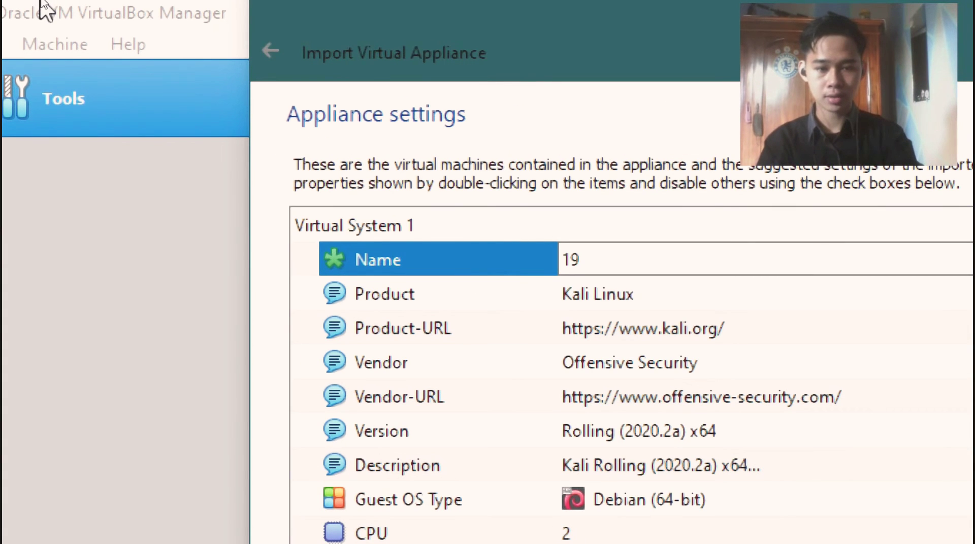
pyautogui.write('8110')
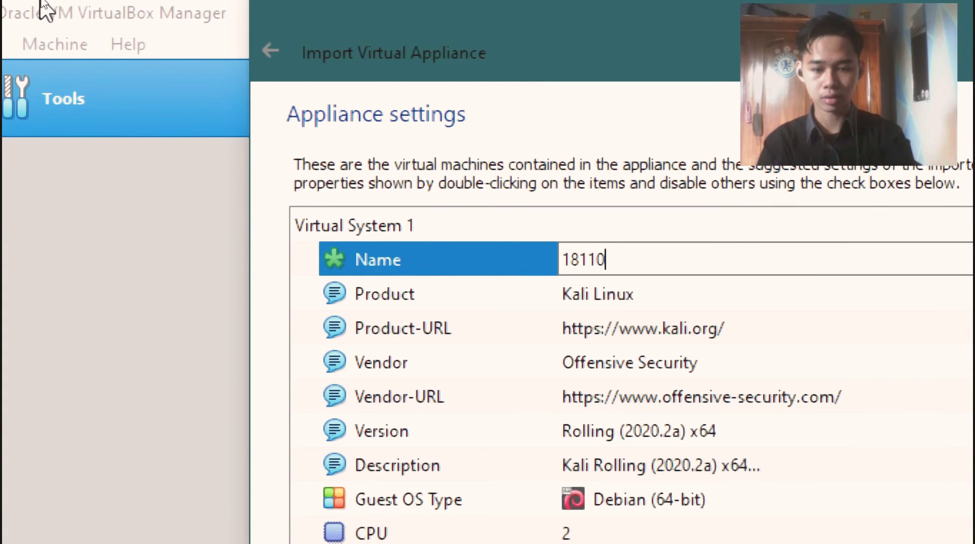
pyautogui.write('10142')
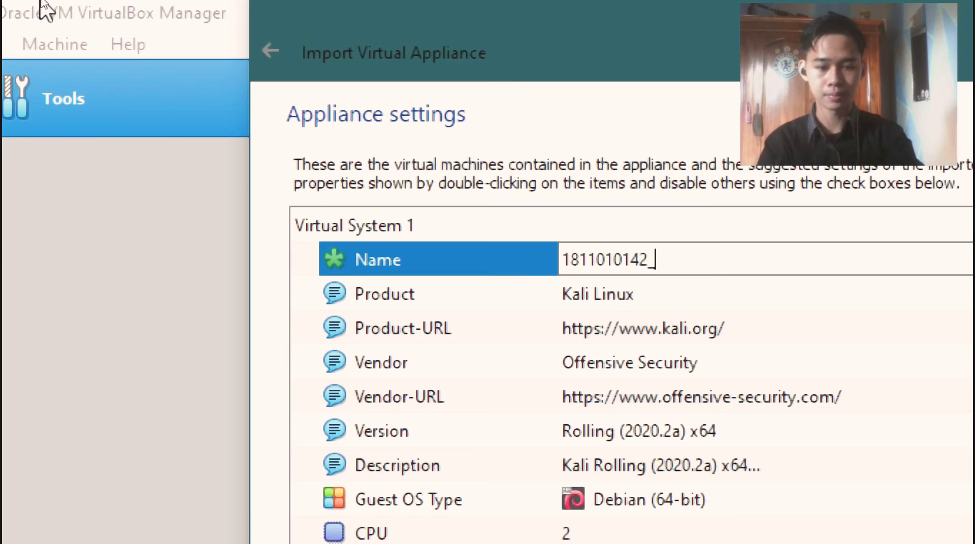
pyautogui.write('_uas')
pyautogui.press('BackSpace')
pyautogui.press('BackSpace')
pyautogui.press('BackSpace')
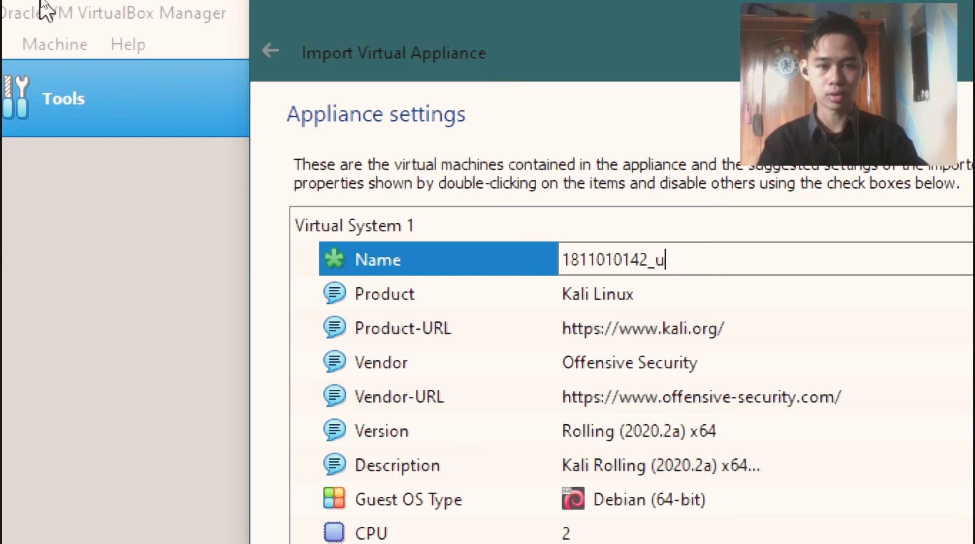
pyautogui.write('UAS')
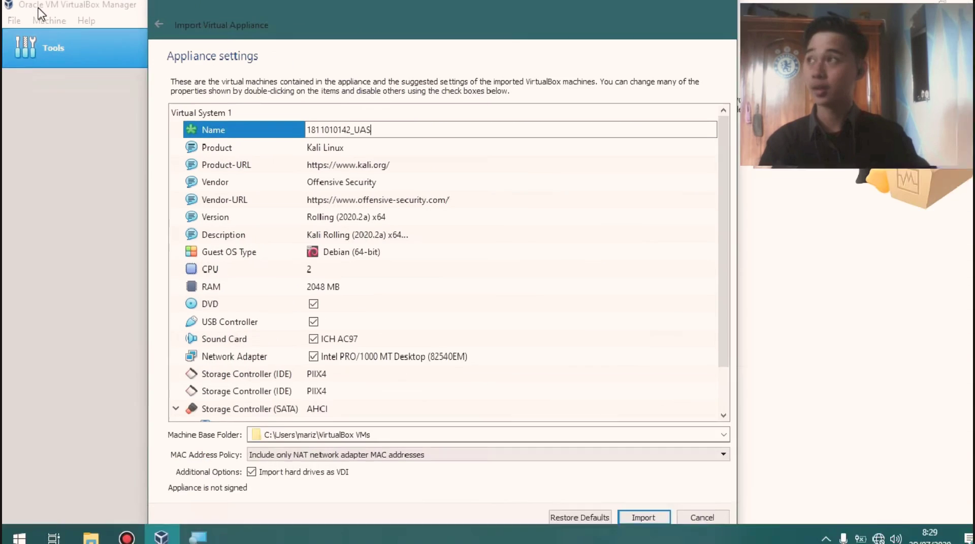
pyautogui.click(371, 216)
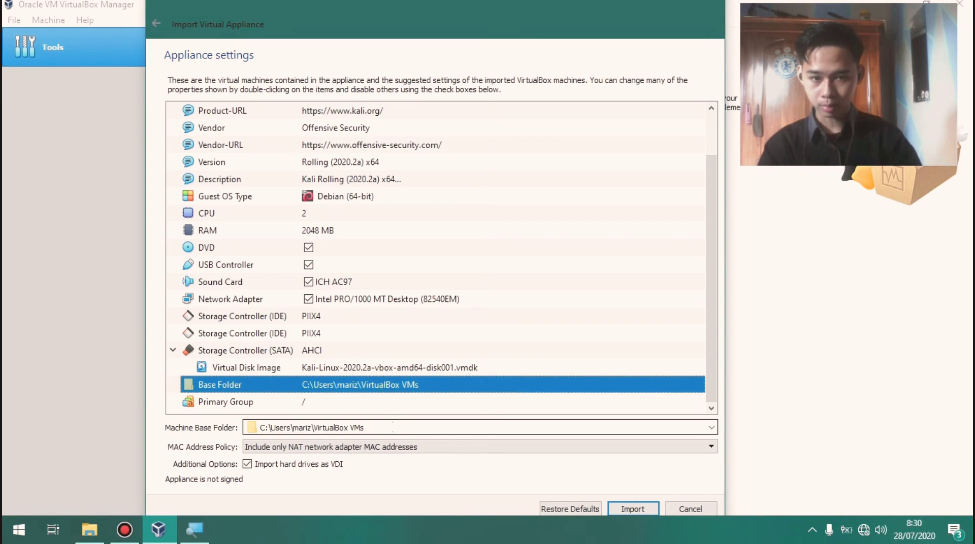
# Browse for a different machine base folder inside F:\Apk.
pyautogui.click(710, 428)
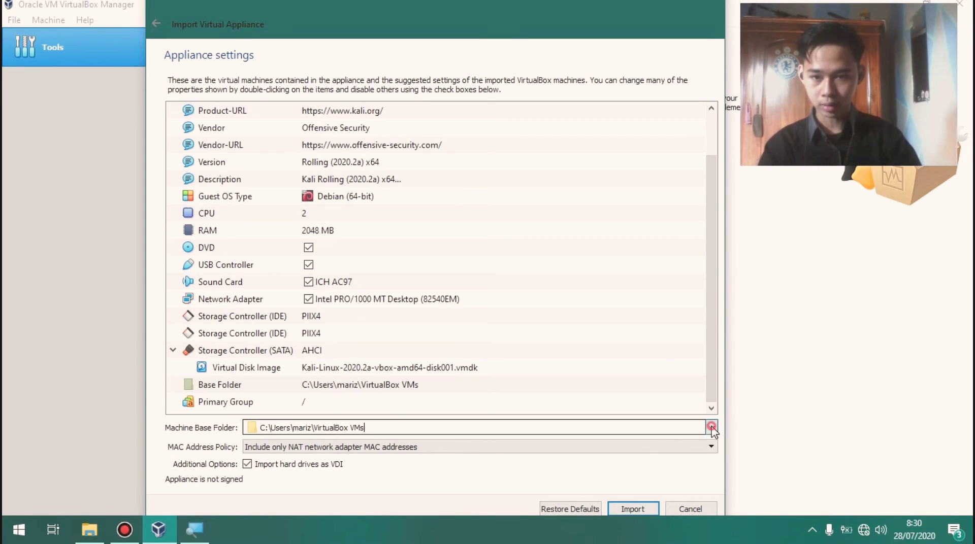
pyautogui.click(634, 454)
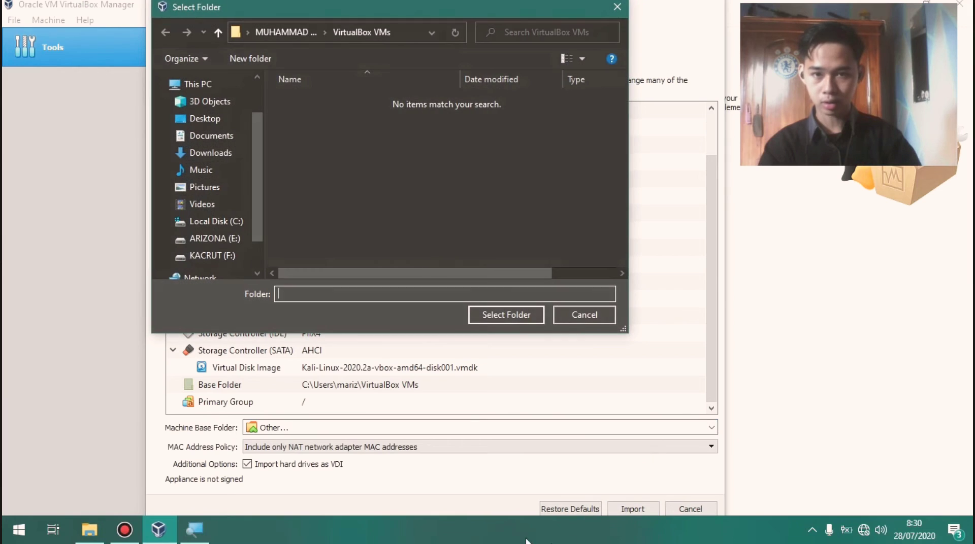
pyautogui.click(236, 256)
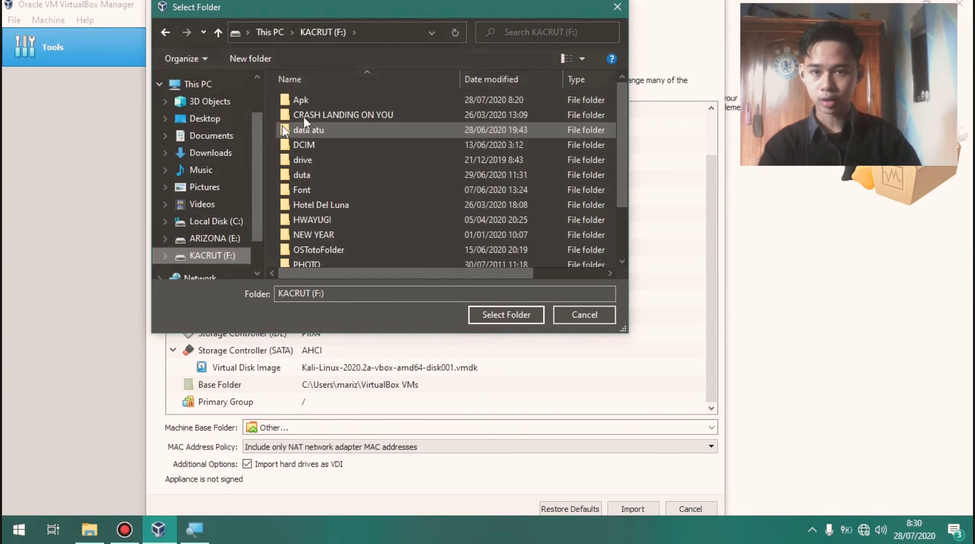
pyautogui.doubleClick(321, 99)
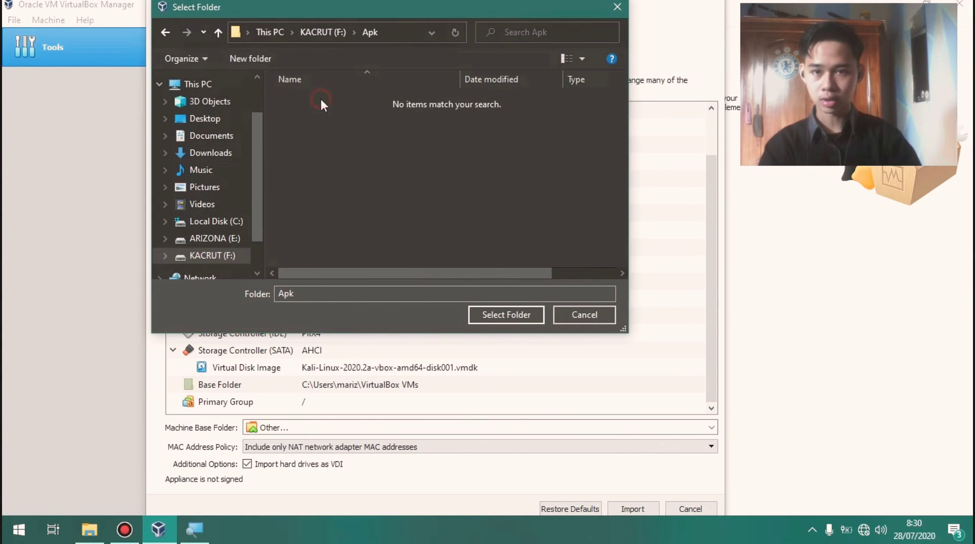
# Create a UAS SO folder in F:\Apk and select it as the machine base folder.
pyautogui.click(262, 57)
pyautogui.write('uas')
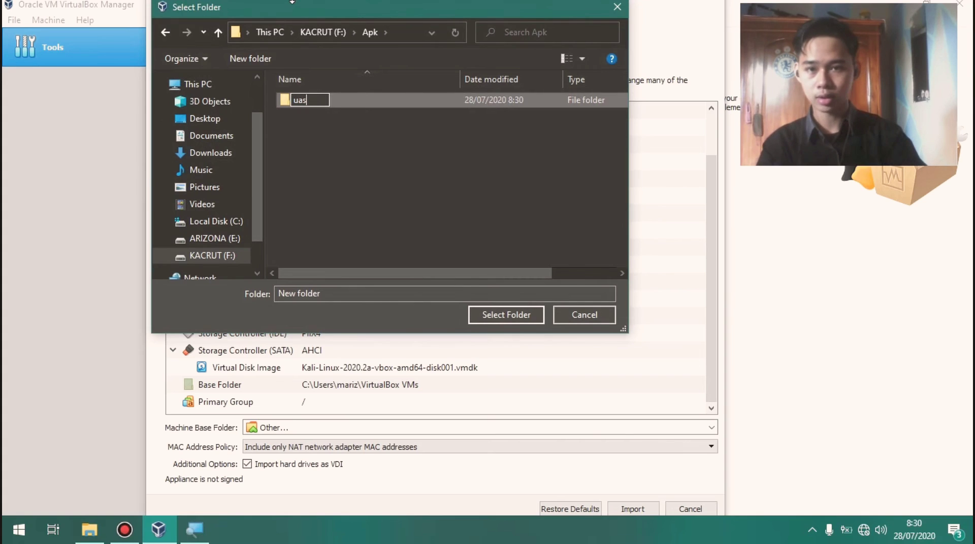
pyautogui.hotkey('ctrl', 'a')
pyautogui.write('UAS')
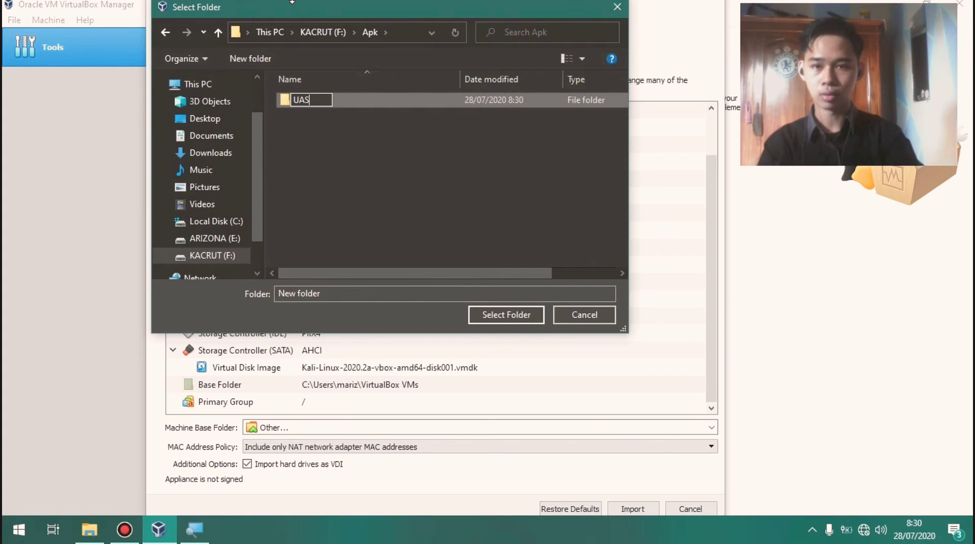
pyautogui.write(' SO')
pyautogui.press('Return')
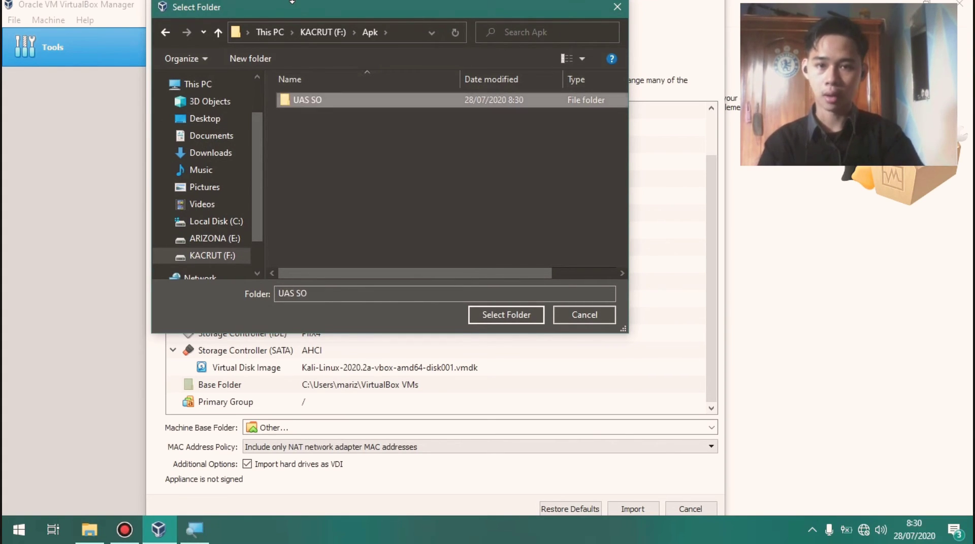
pyautogui.press('Return')
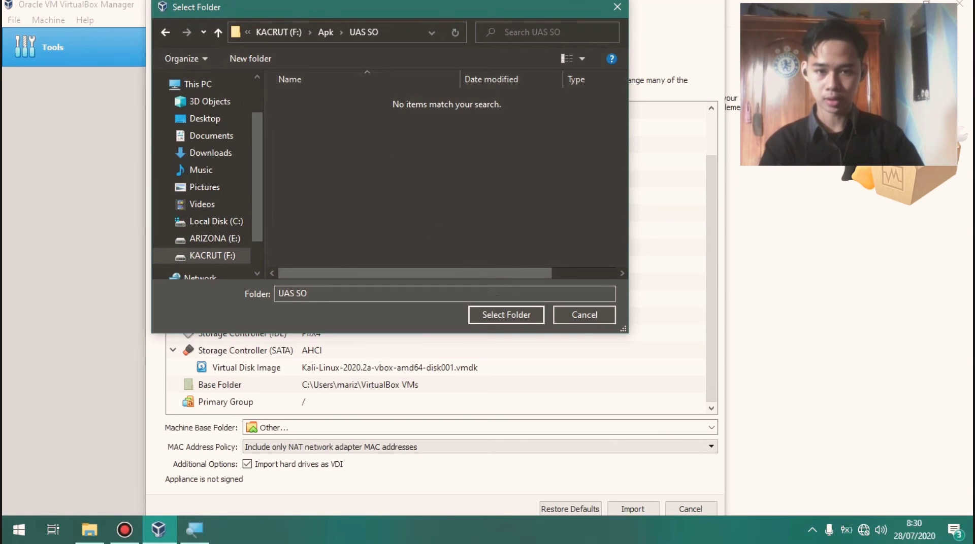
pyautogui.click(501, 314)
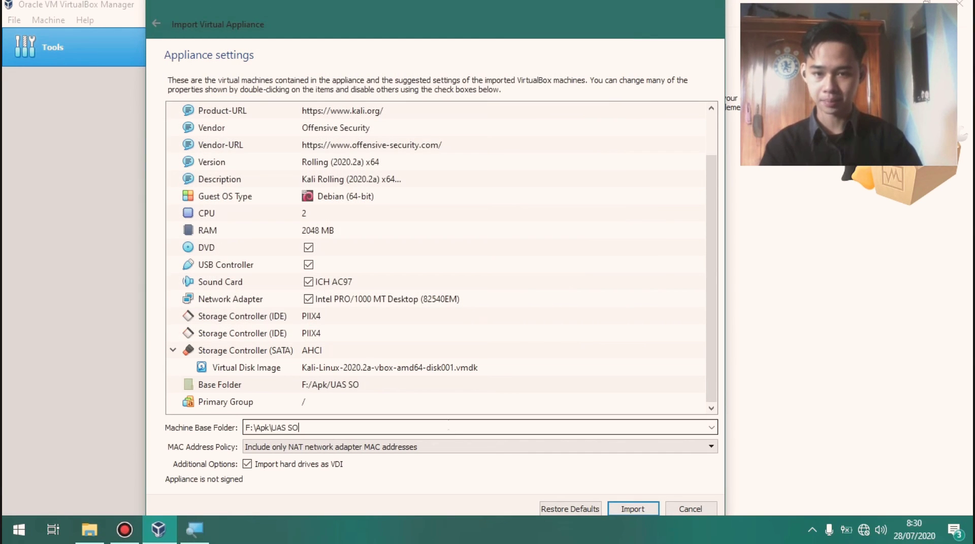
pyautogui.click(438, 425)
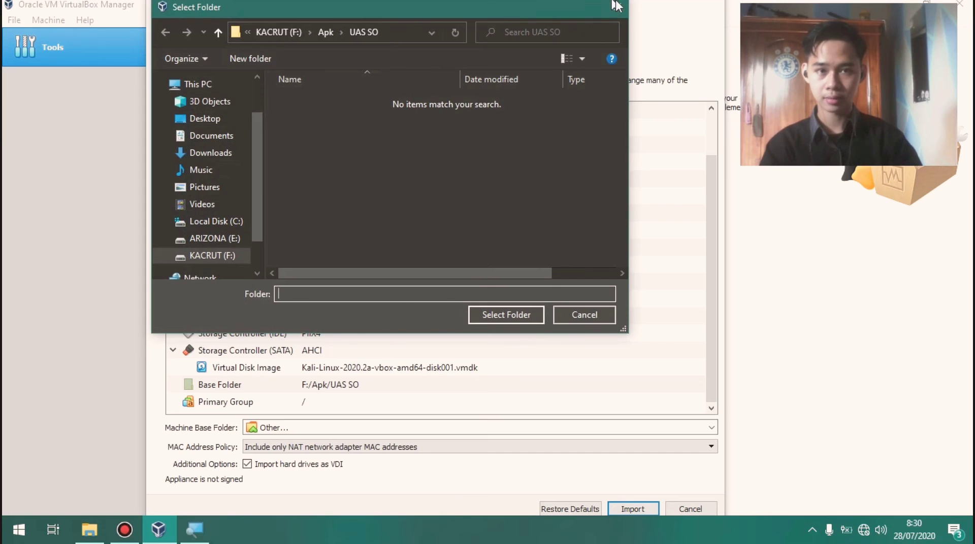
pyautogui.click(616, 8)
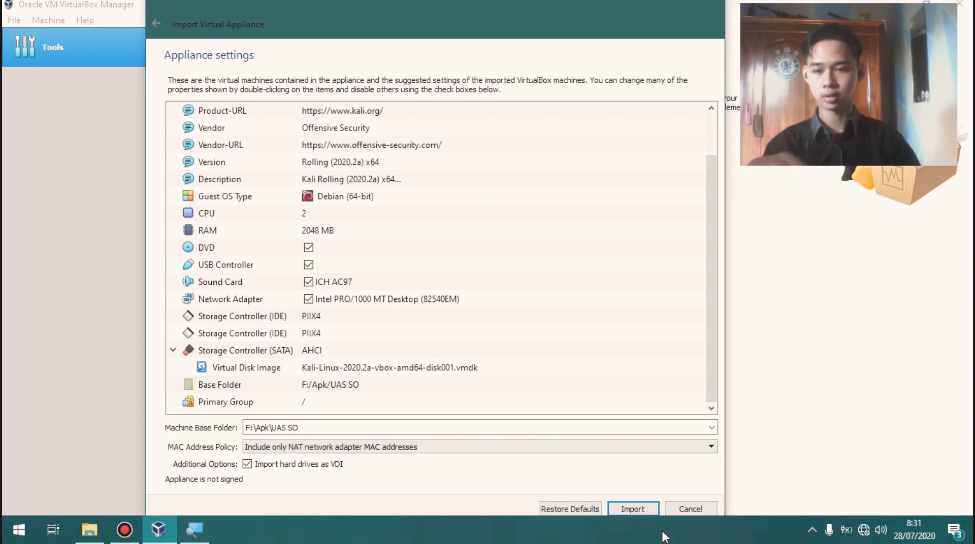
# Keep the 'Include only NAT network adapter MAC addresses' policy and start the import.
pyautogui.click(521, 445)
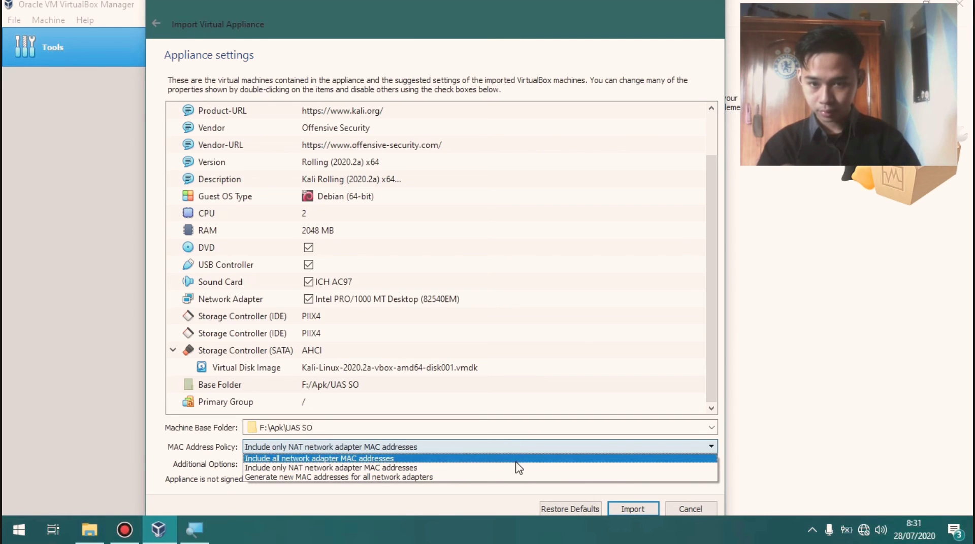
pyautogui.click(461, 442)
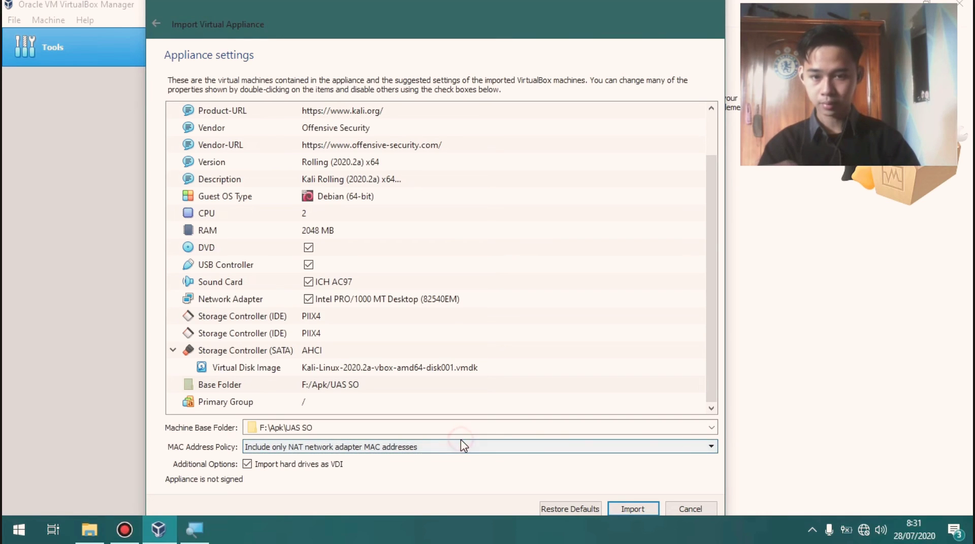
pyautogui.click(629, 505)
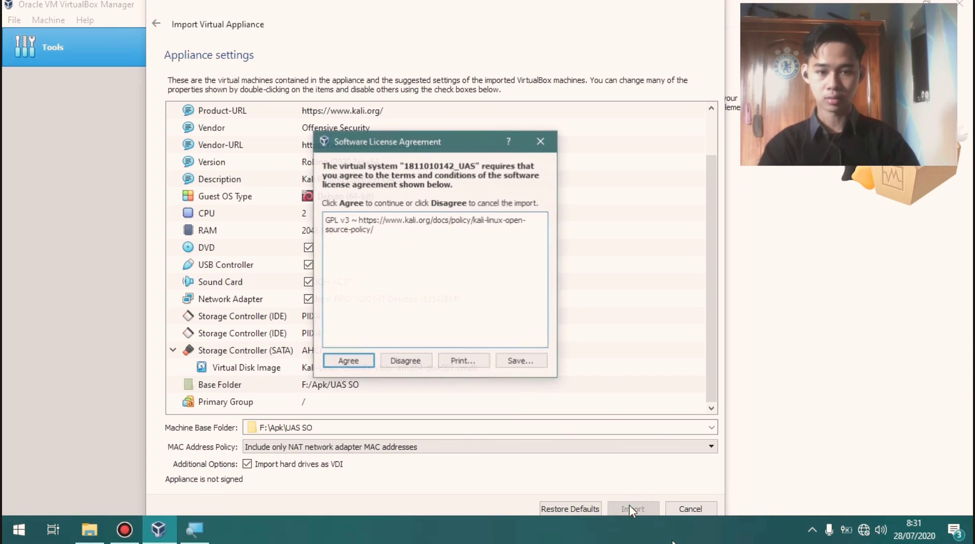
# Agree to the Kali GPL v3 licence so the import runs to completion.
pyautogui.moveTo(382, 232); pyautogui.dragTo(316, 222)
pyautogui.click(401, 241)
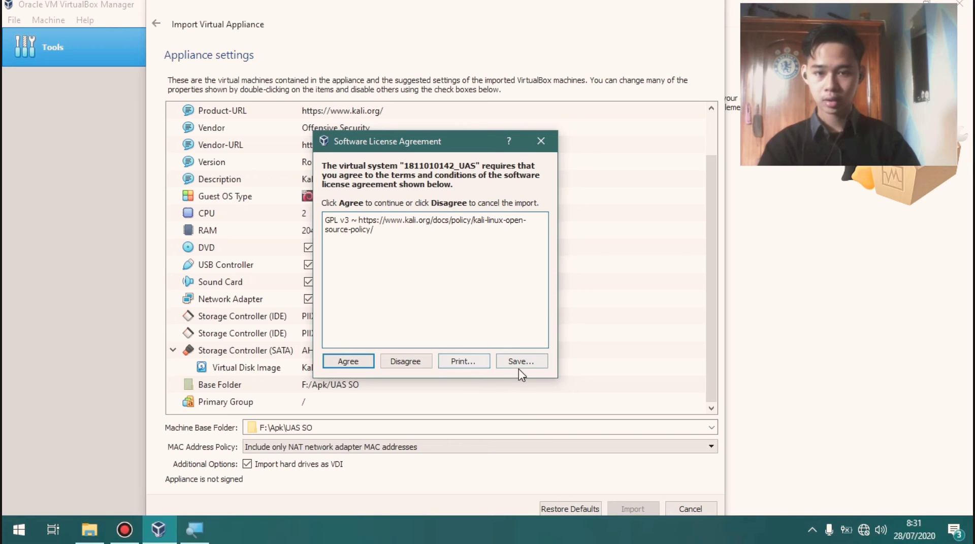
pyautogui.click(349, 362)
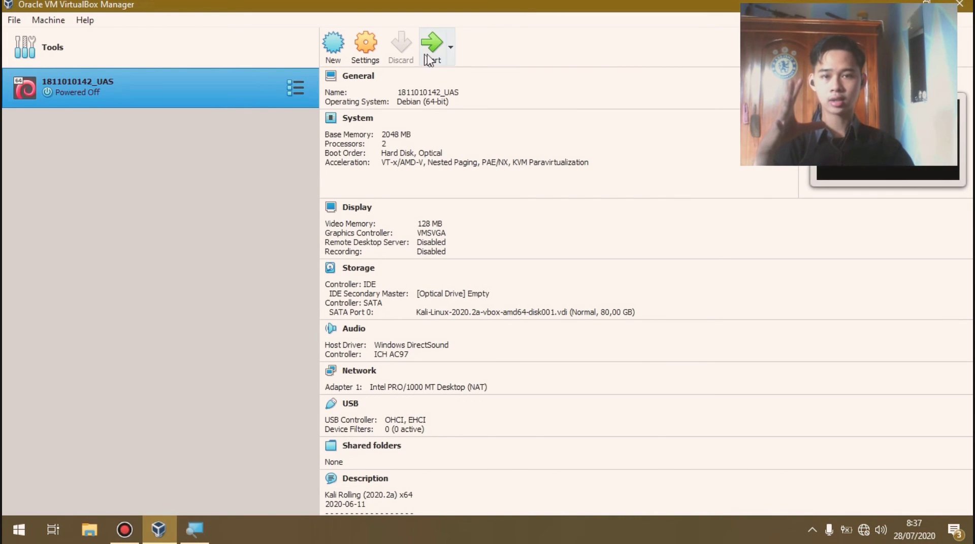
pyautogui.click(337, 53)
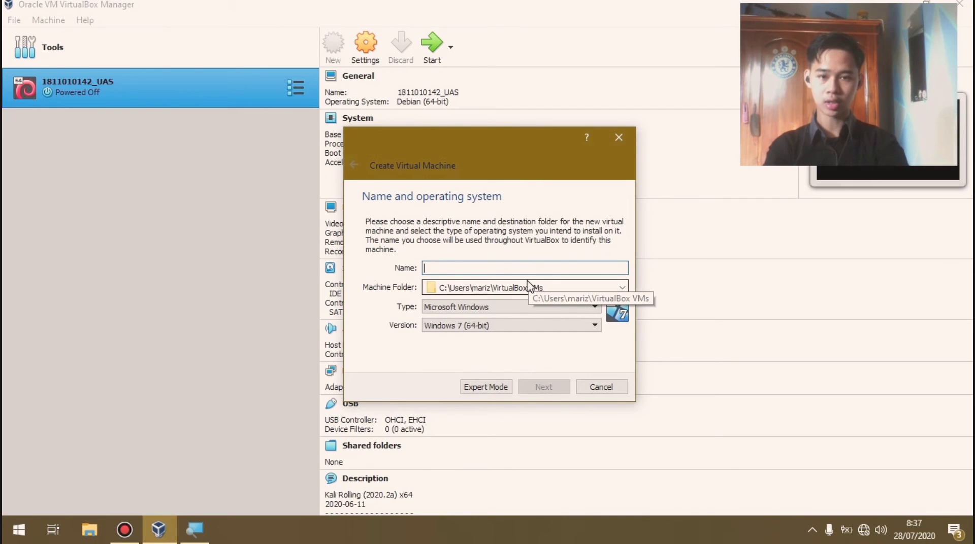
pyautogui.click(506, 307)
pyautogui.click(504, 309)
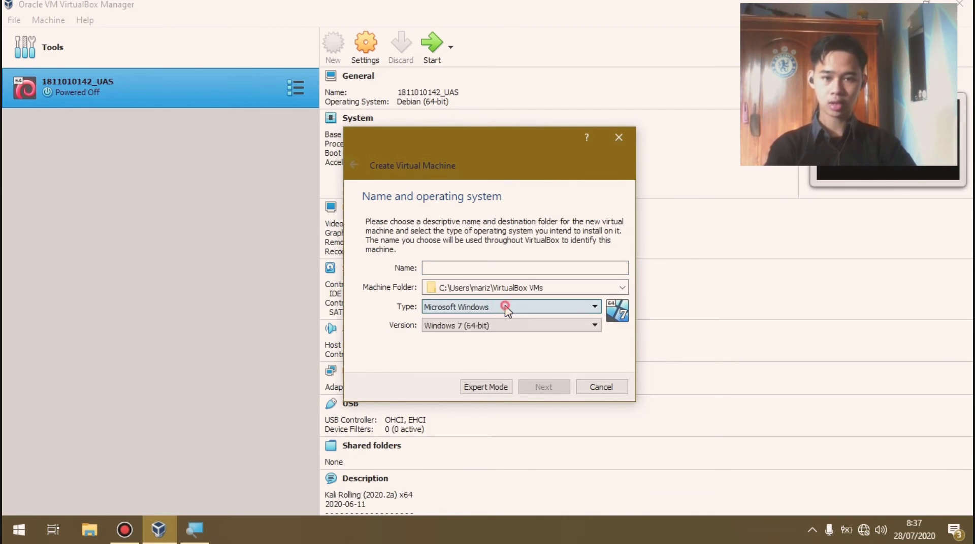
pyautogui.click(612, 139)
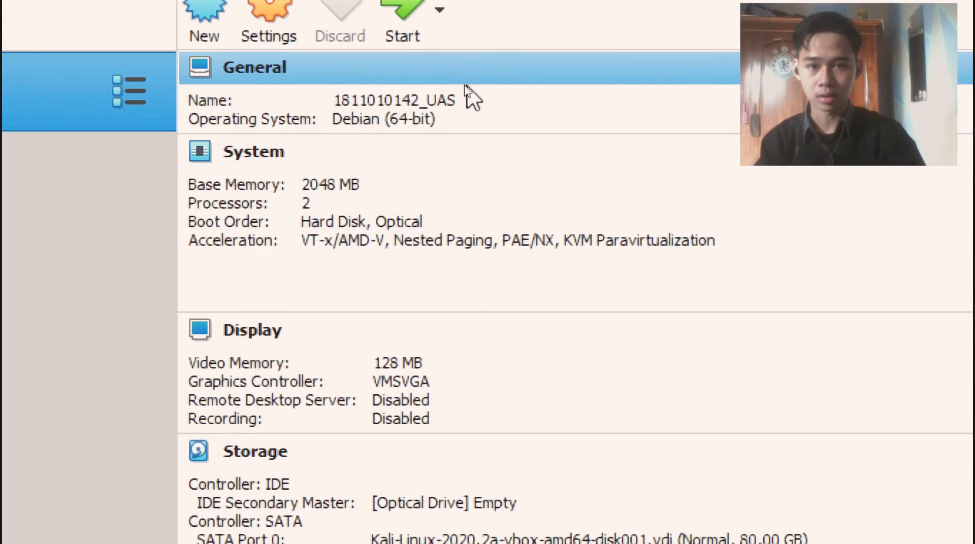
# Scroll the Kali VM's details pane down to its Description with the default login details.
pyautogui.press('super')
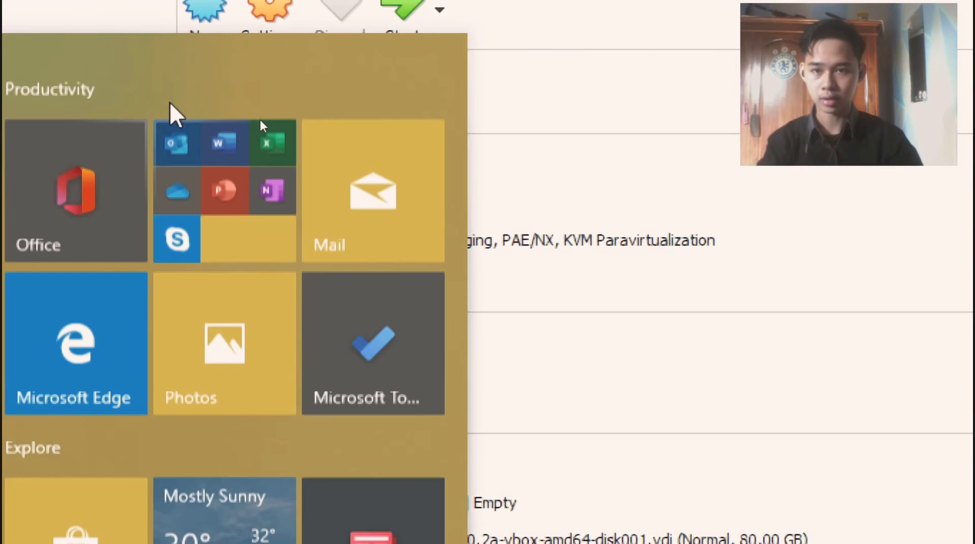
pyautogui.click(752, 217)
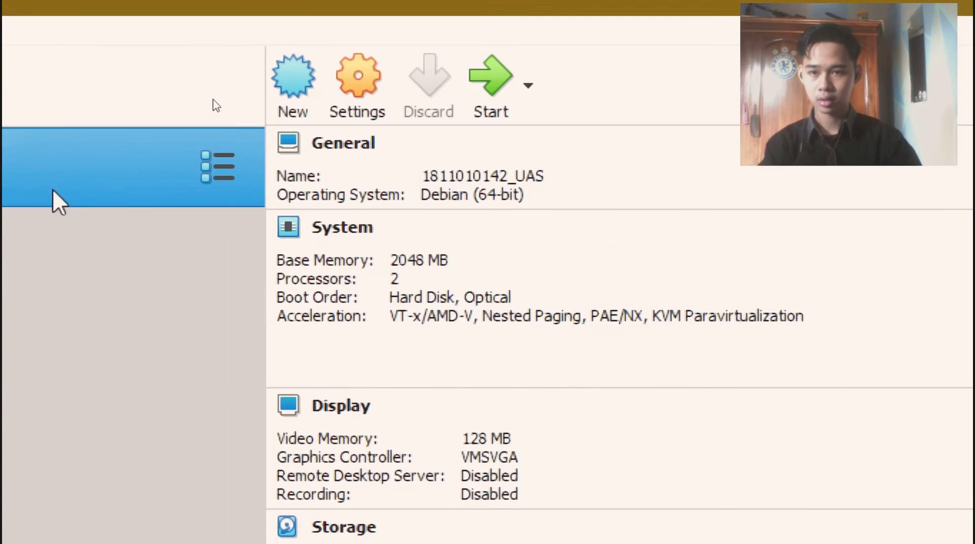
pyautogui.scroll(-2, 633, 220)
pyautogui.scroll(2, 633, 221)
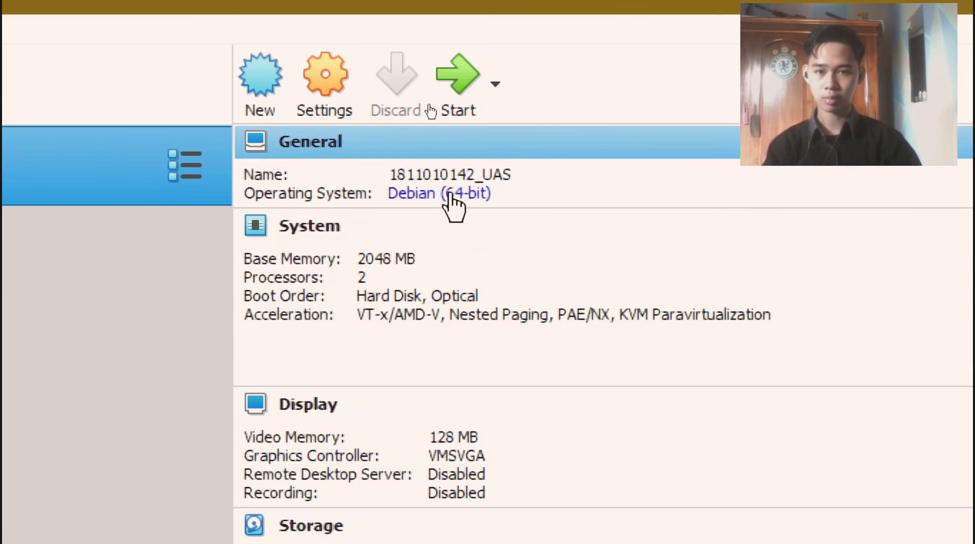
pyautogui.scroll(-3, 441, 284)
pyautogui.scroll(3, 441, 284)
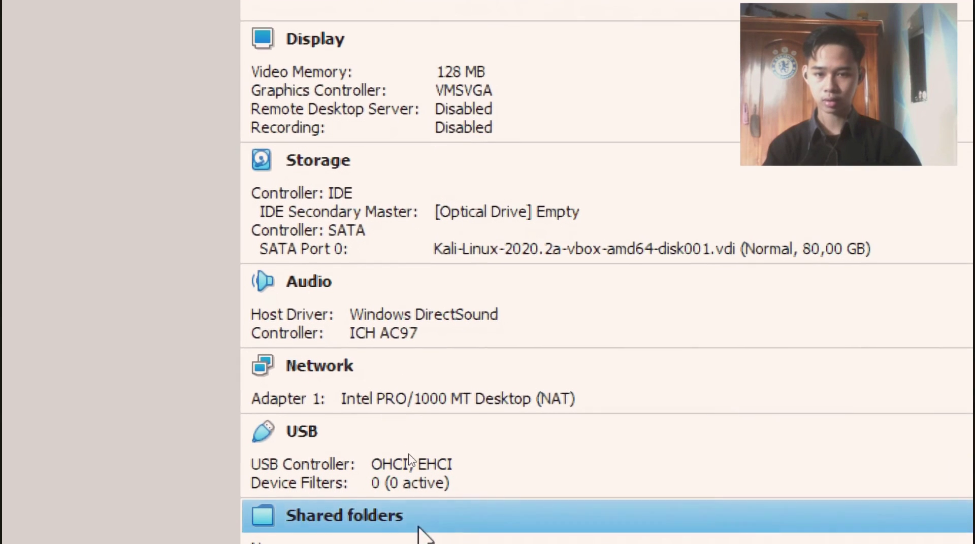
pyautogui.scroll(-5, 413, 504)
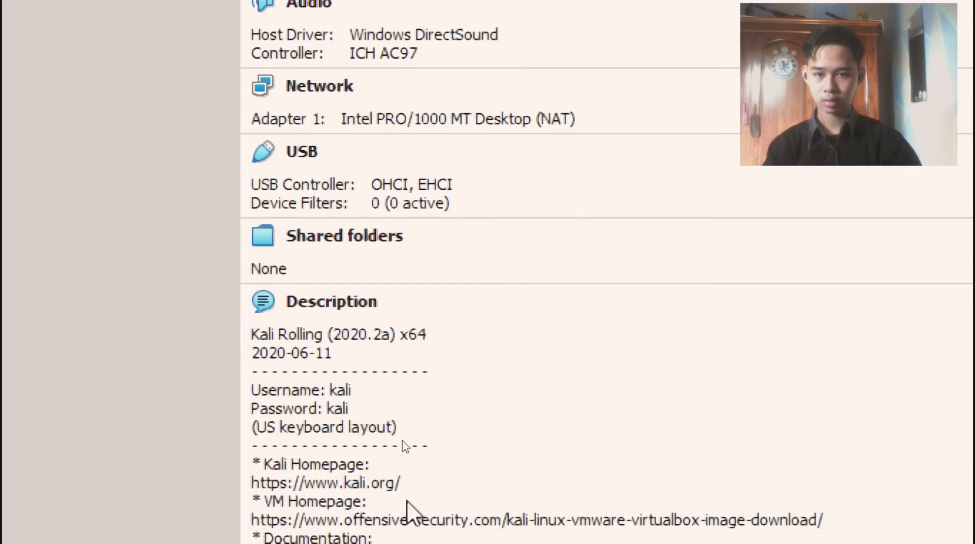
pyautogui.scroll(-3, 393, 388)
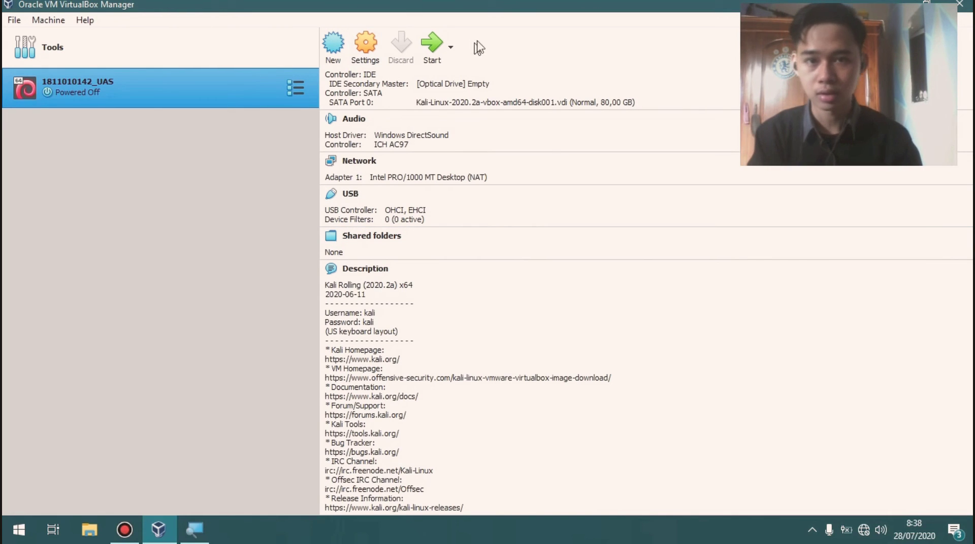
pyautogui.click(430, 53)
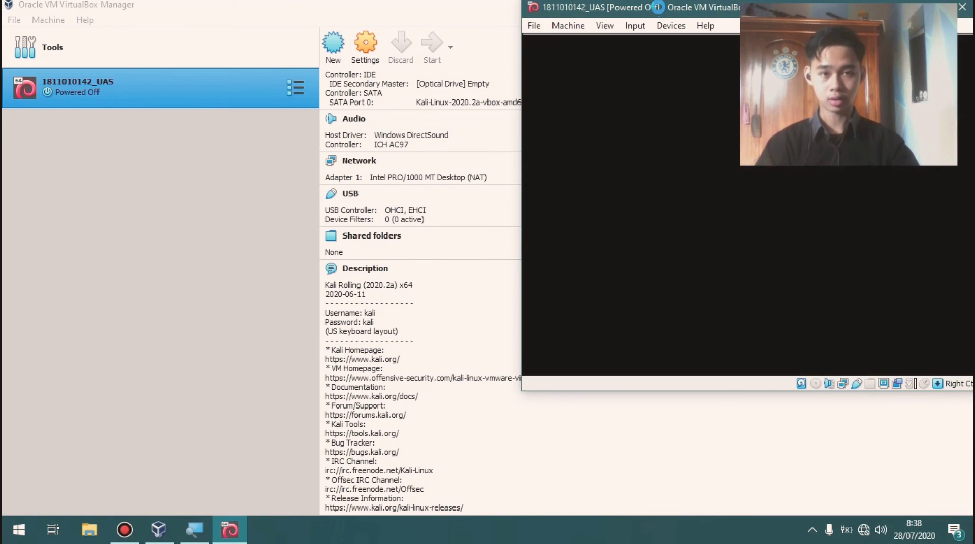
pyautogui.moveTo(657, 6); pyautogui.dragTo(280, 18)
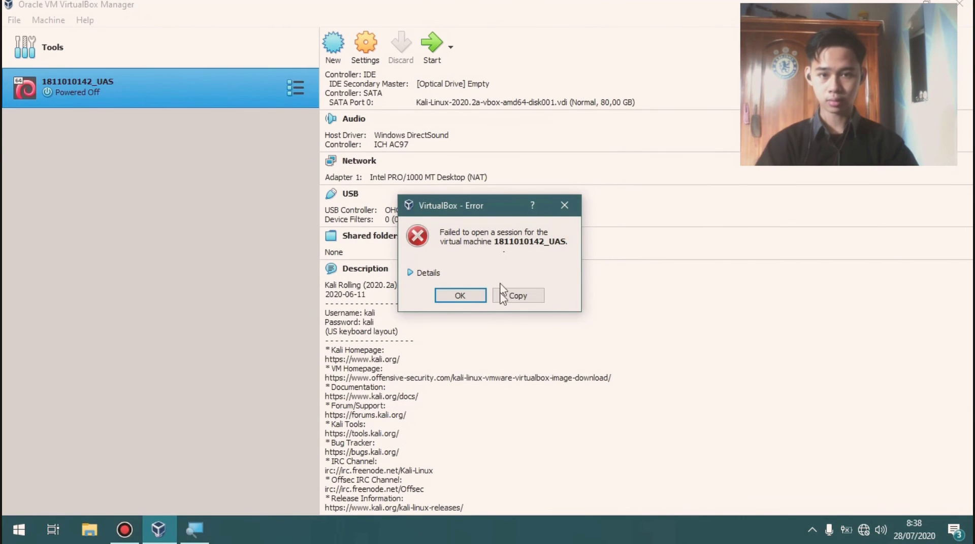
pyautogui.click(474, 296)
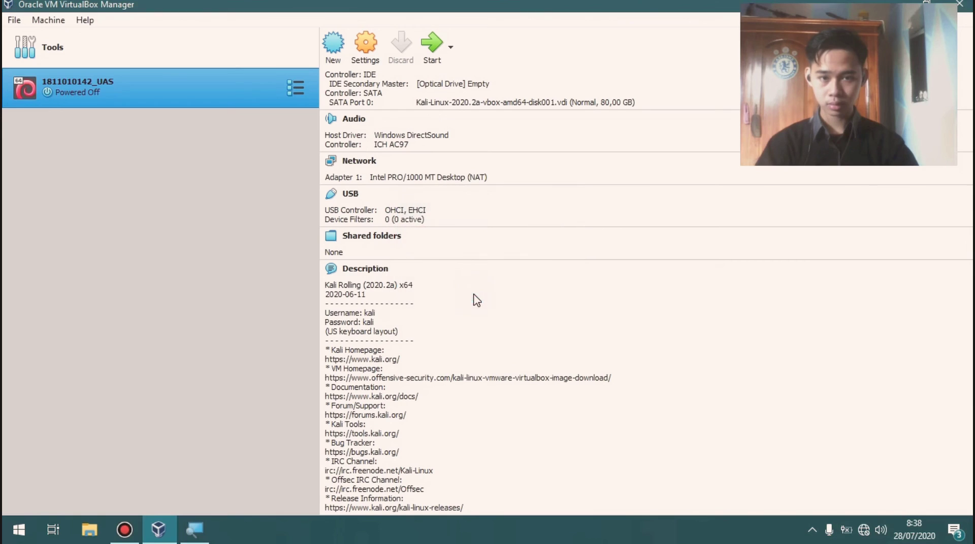
# Boot the Kali VM and minimize its window at the GRUB boot menu.
pyautogui.click(432, 42)
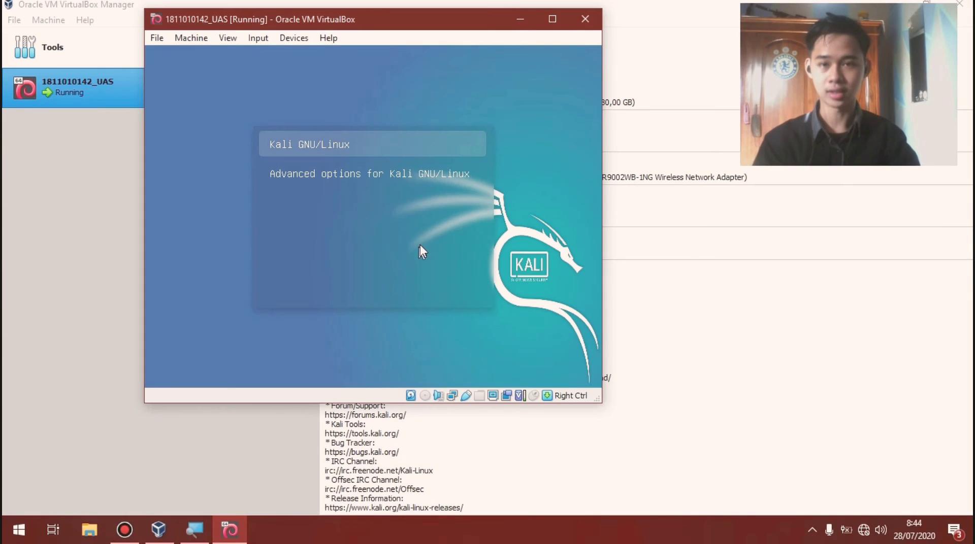
pyautogui.click(528, 19)
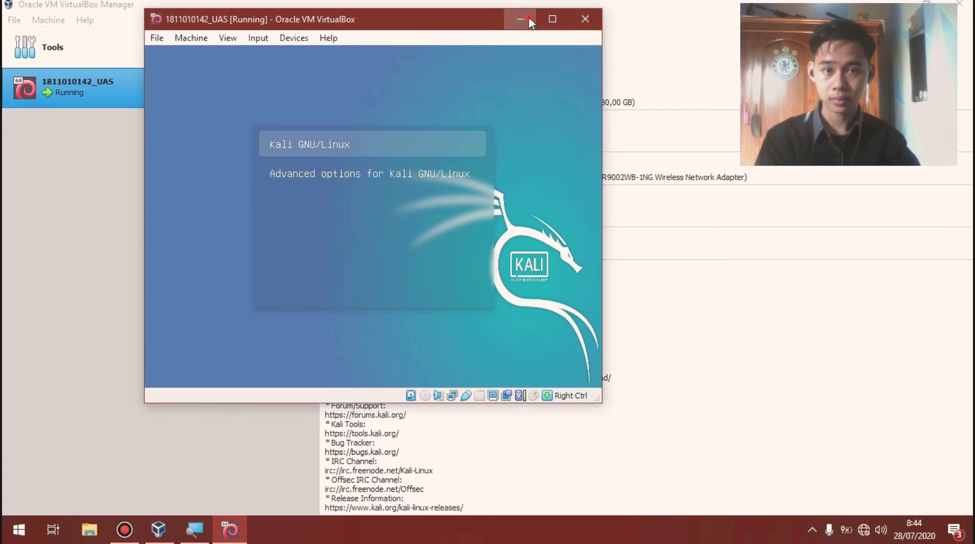
pyautogui.click(11, 23)
pyautogui.click(224, 53)
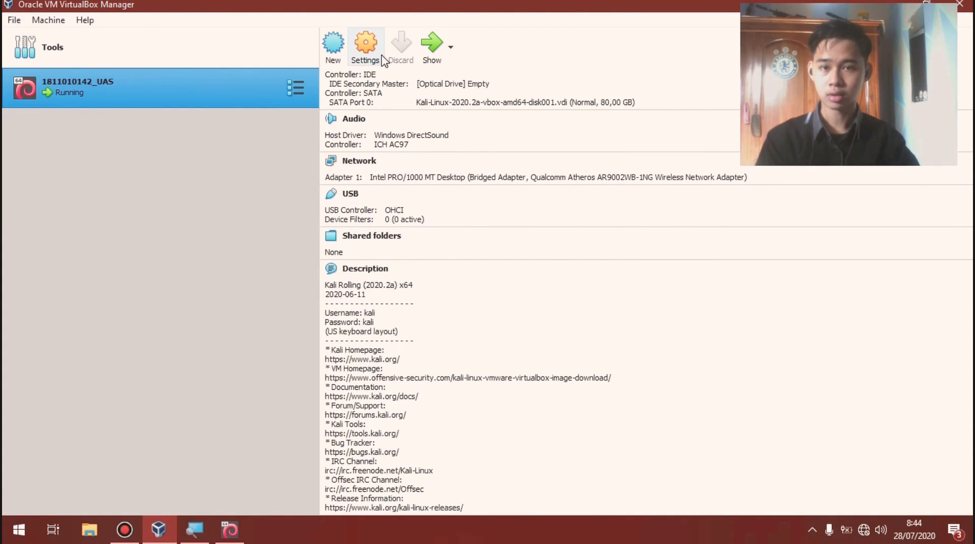
# Open the running Kali VM's settings and look over the Serial Ports and USB pages.
pyautogui.click(365, 50)
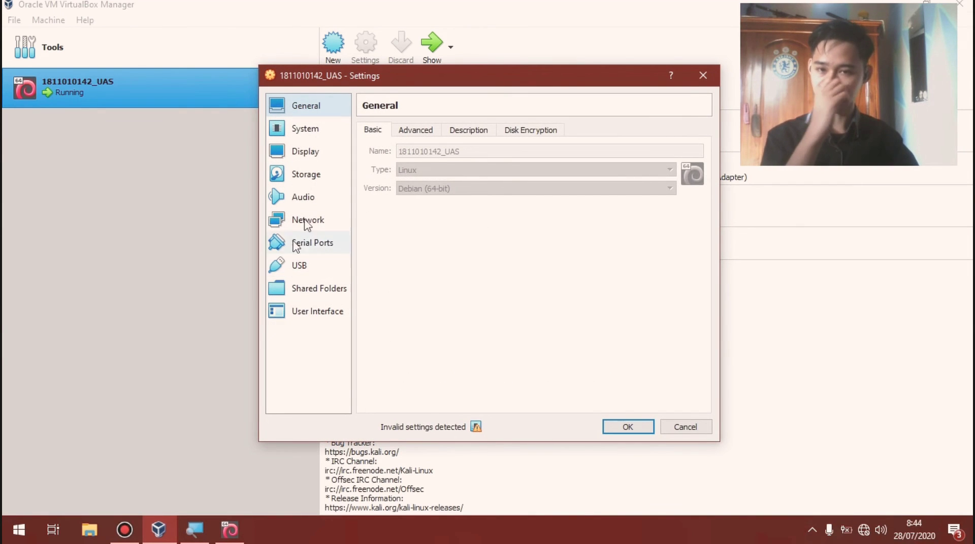
pyautogui.click(313, 241)
pyautogui.click(312, 266)
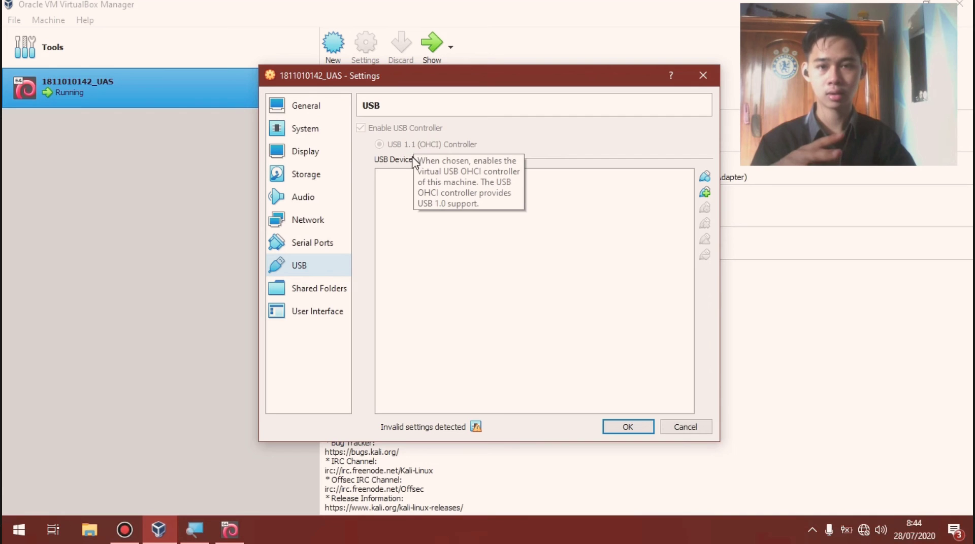
pyautogui.click(318, 239)
# Keep the network adapter on Bridged Adapter, check Storage, and close Settings without saving.
pyautogui.click(319, 220)
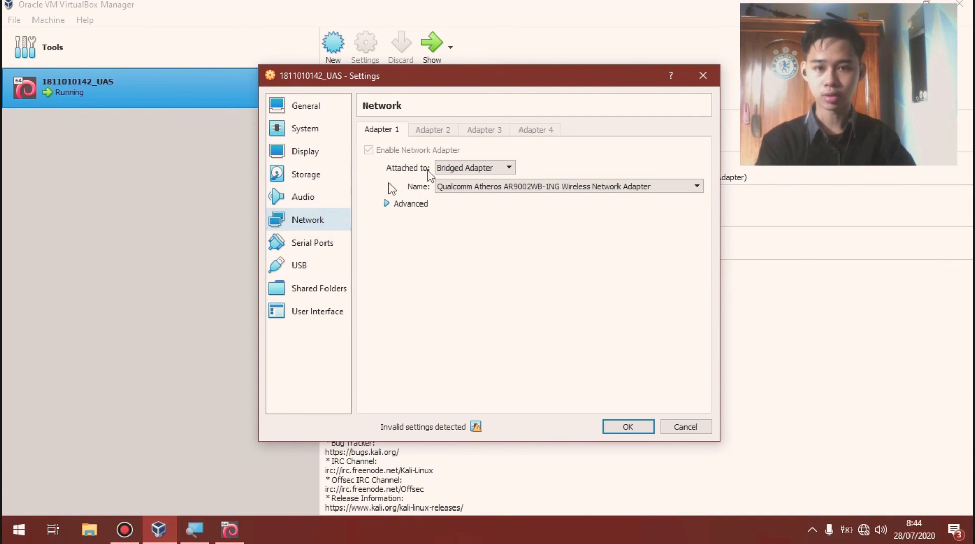
pyautogui.click(457, 170)
pyautogui.click(457, 170)
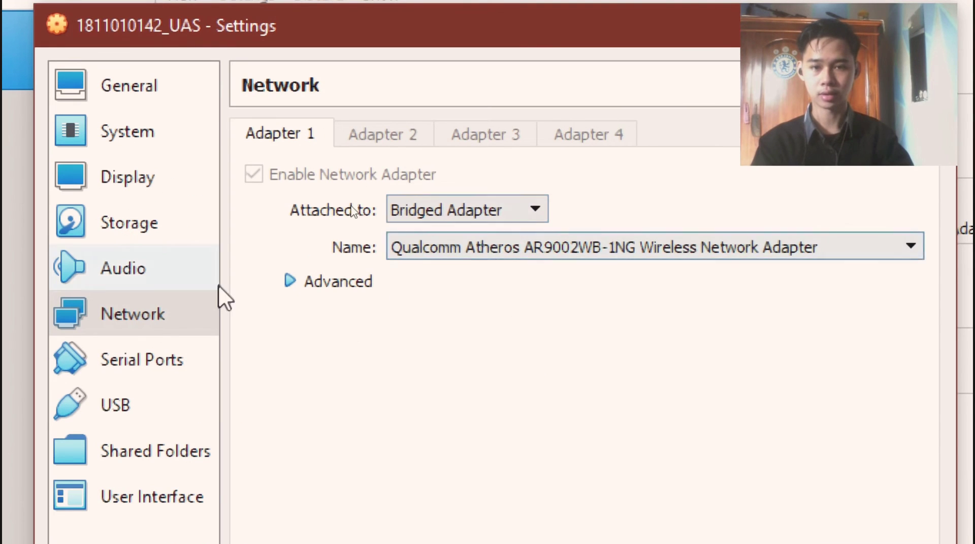
pyautogui.click(354, 275)
pyautogui.click(354, 275)
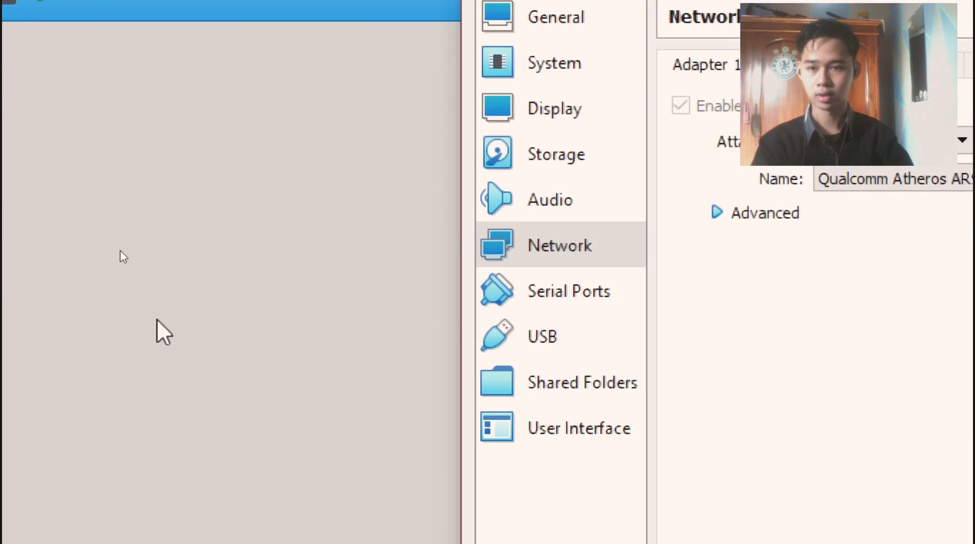
pyautogui.click(557, 157)
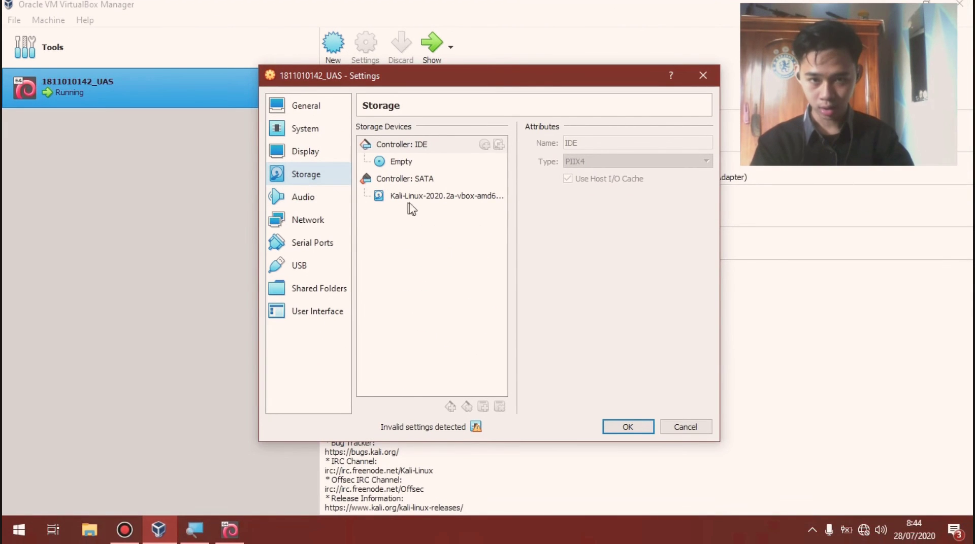
pyautogui.click(678, 430)
pyautogui.click(230, 529)
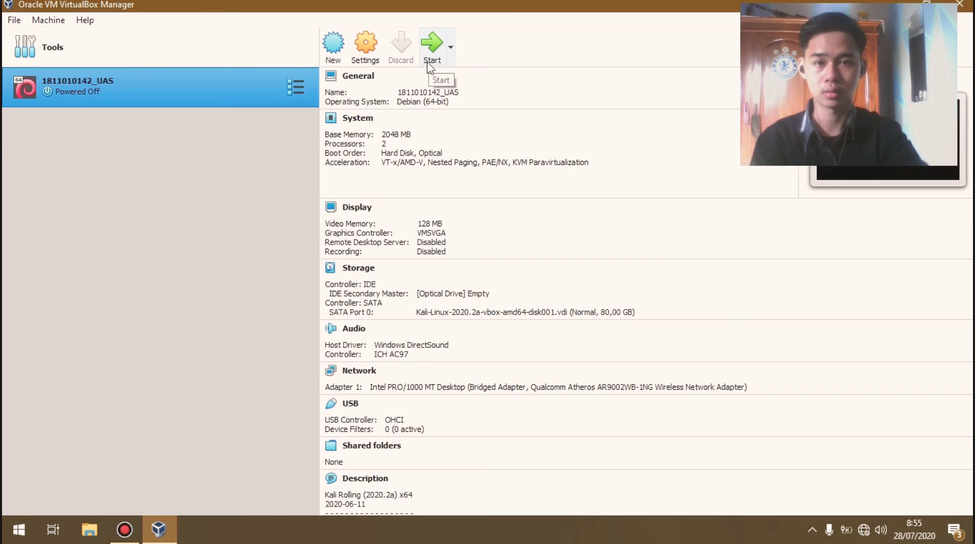
# Start the Kali VM again after briefly showing and hiding the Bandicam recorder.
pyautogui.click(122, 530)
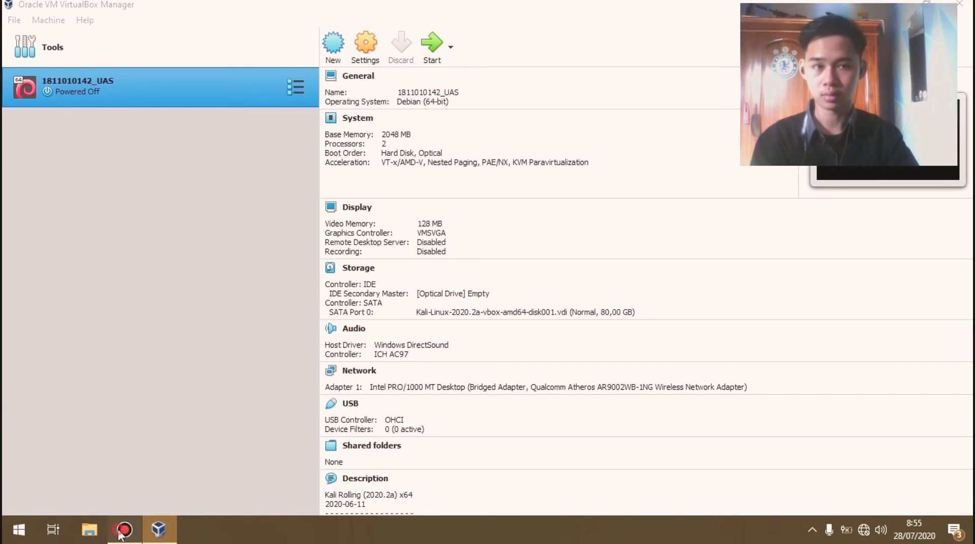
pyautogui.click(121, 530)
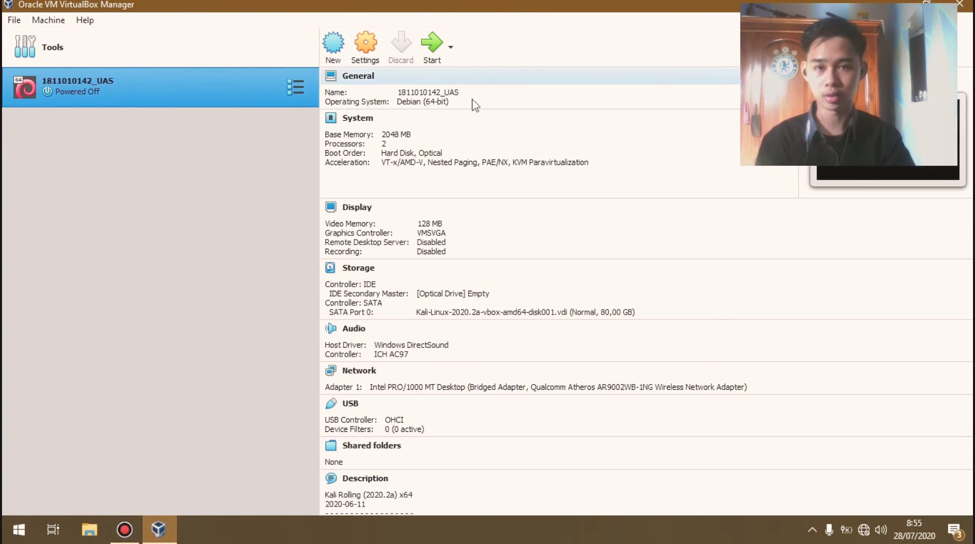
pyautogui.click(436, 53)
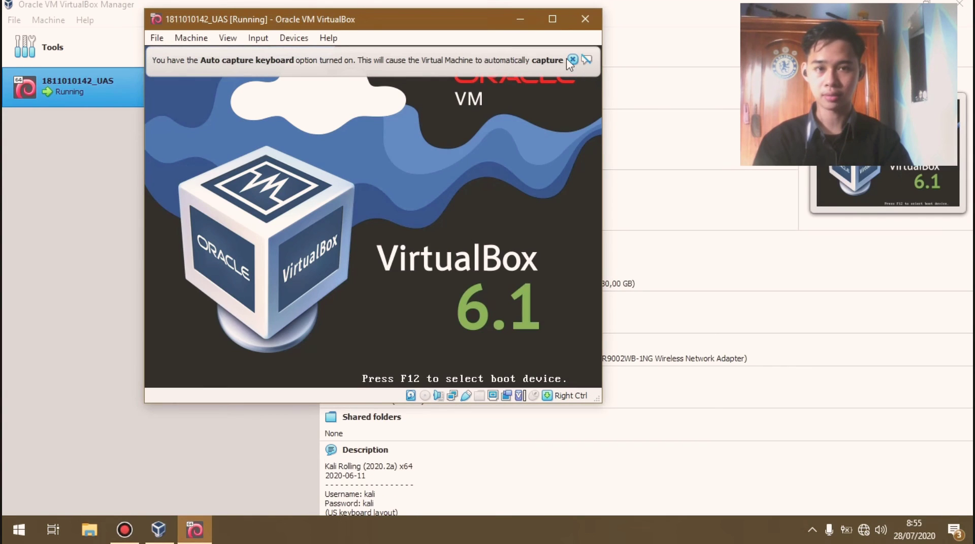
# Close the keyboard auto-capture notice, then enlarge the VM window and shift it slightly left.
pyautogui.click(571, 60)
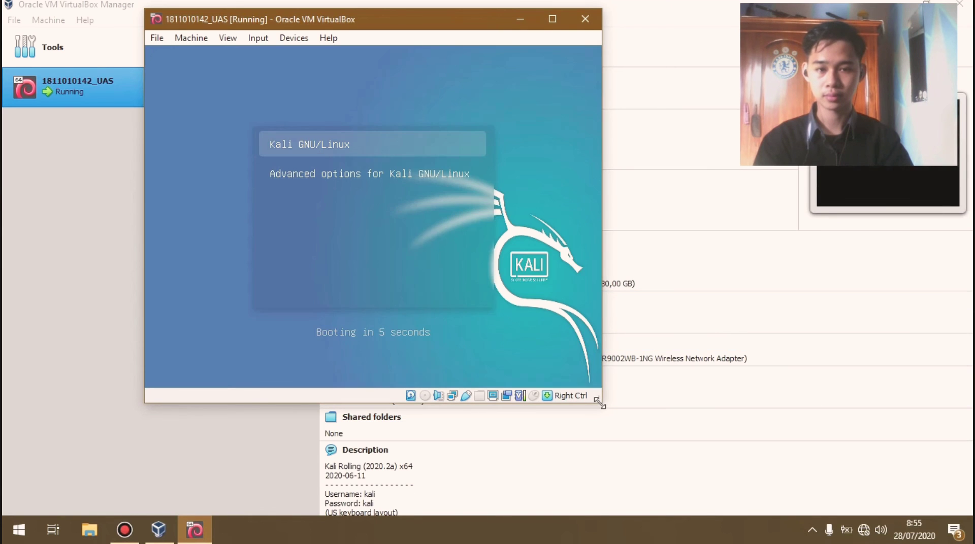
pyautogui.moveTo(610, 410); pyautogui.dragTo(771, 473)
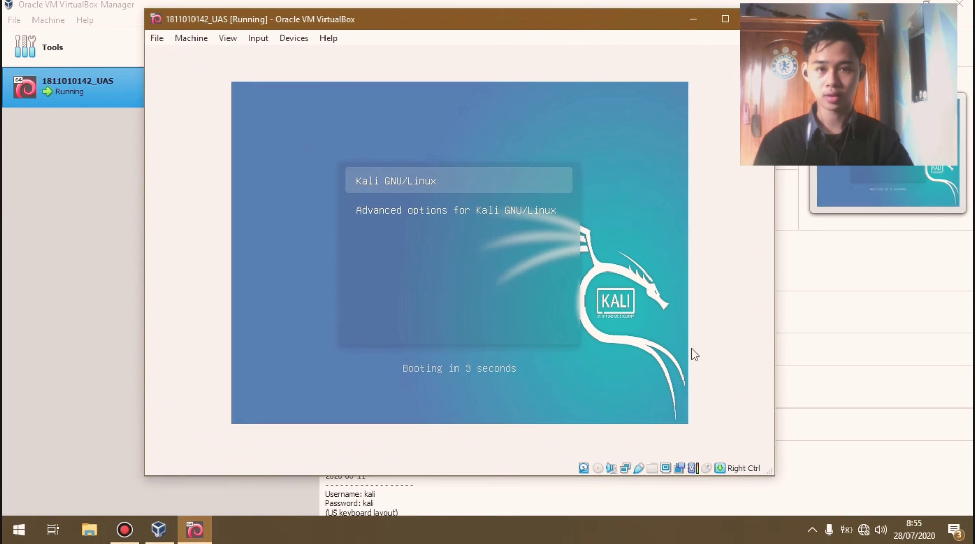
pyautogui.moveTo(591, 23); pyautogui.dragTo(549, 20)
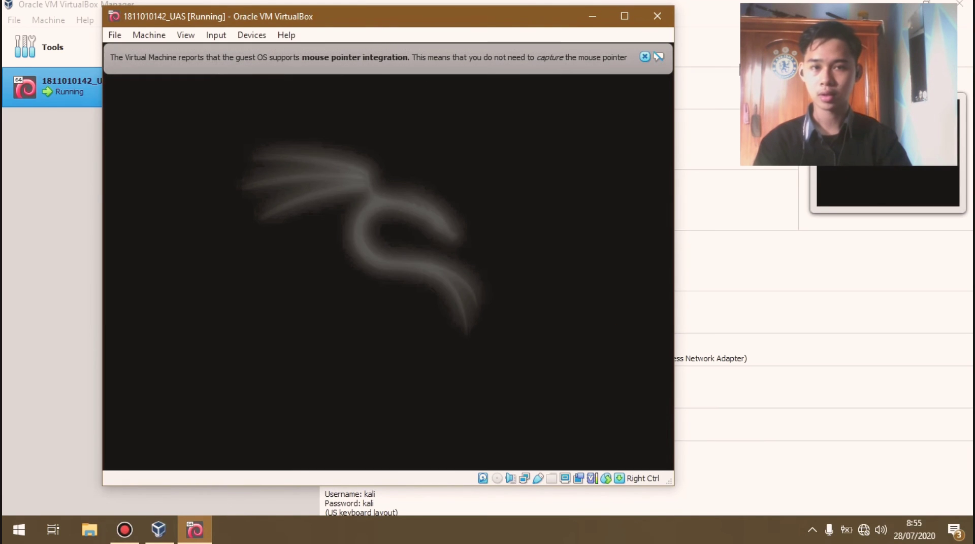
# Close the mouse pointer integration notice while Kali boots to its login screen.
pyautogui.click(645, 57)
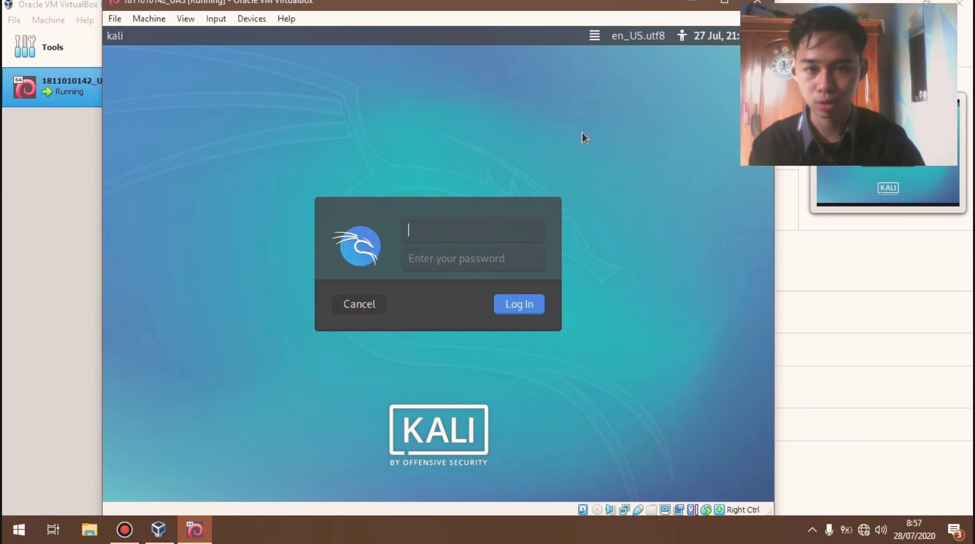
# Log in to Kali as user 'kali' with the account password.
pyautogui.click(467, 253)
pyautogui.click(462, 240)
pyautogui.click(462, 259)
pyautogui.click(450, 234)
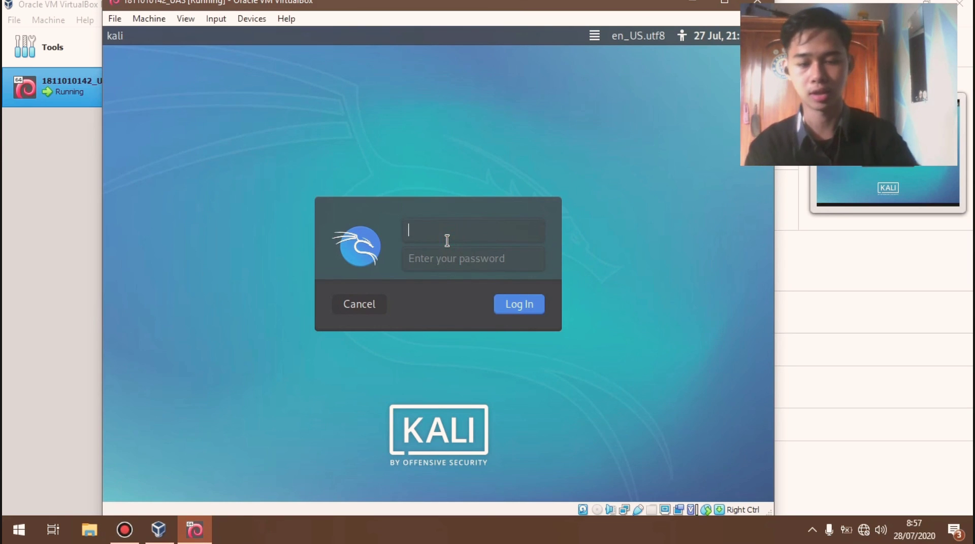
pyautogui.write('kali')
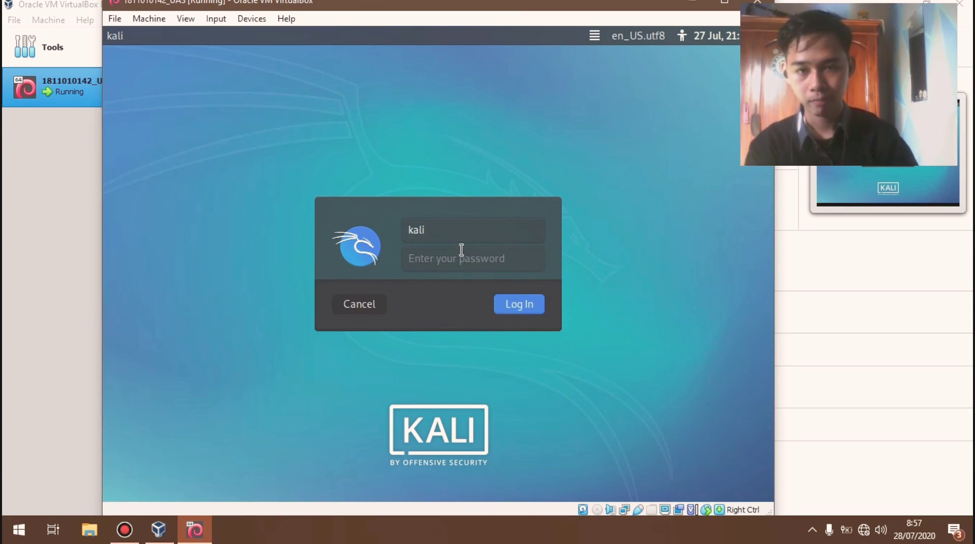
pyautogui.click(461, 250)
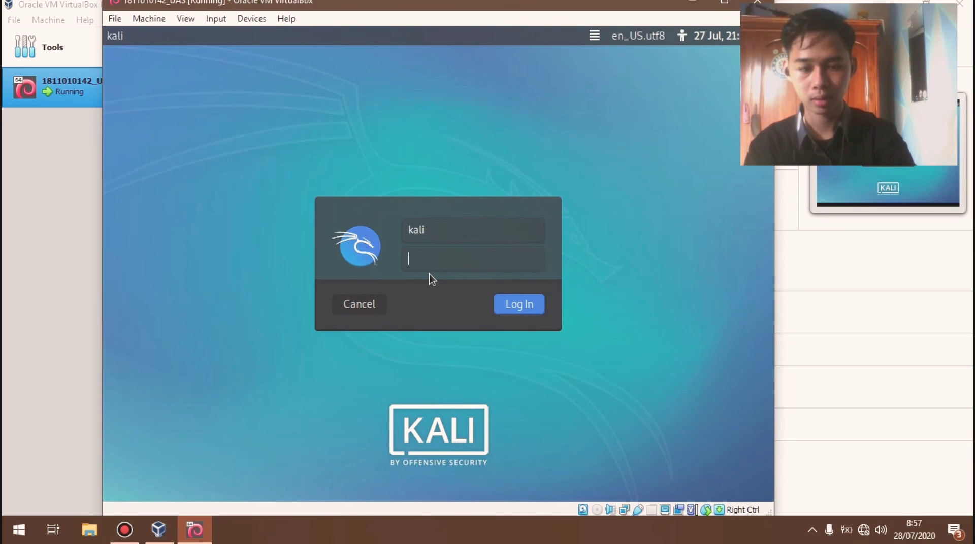
pyautogui.click(538, 304)
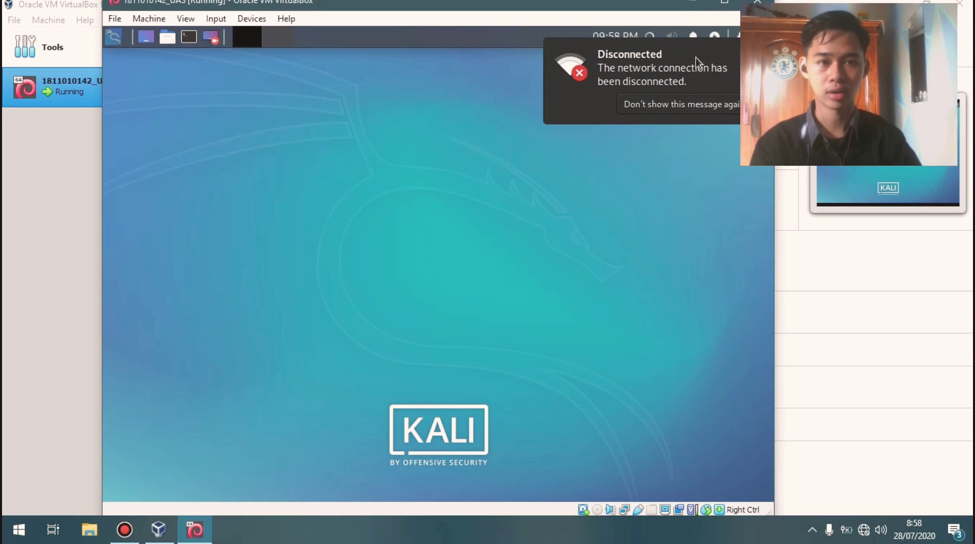
# Glance at the folder shortcuts list, close it, and open the Kali applications menu.
pyautogui.click(169, 38)
pyautogui.click(307, 125)
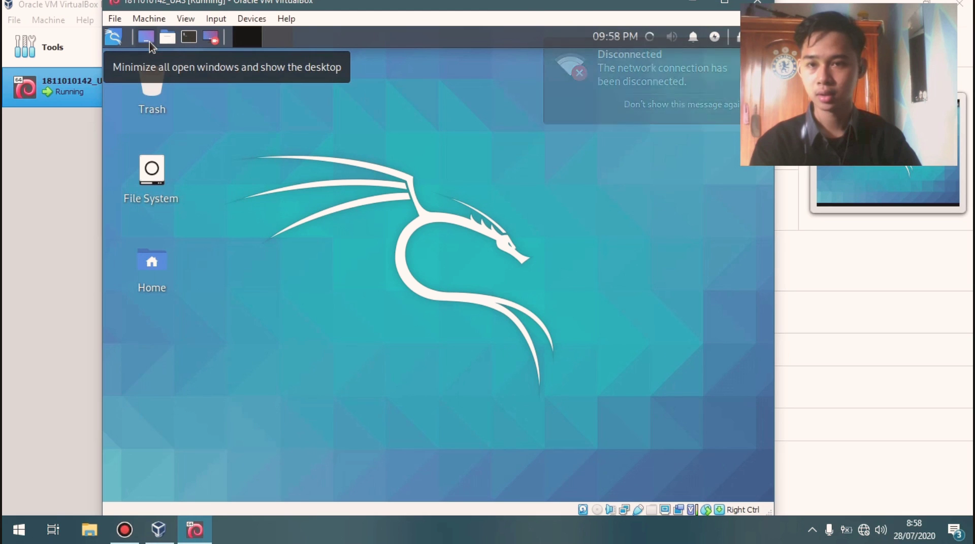
pyautogui.click(119, 39)
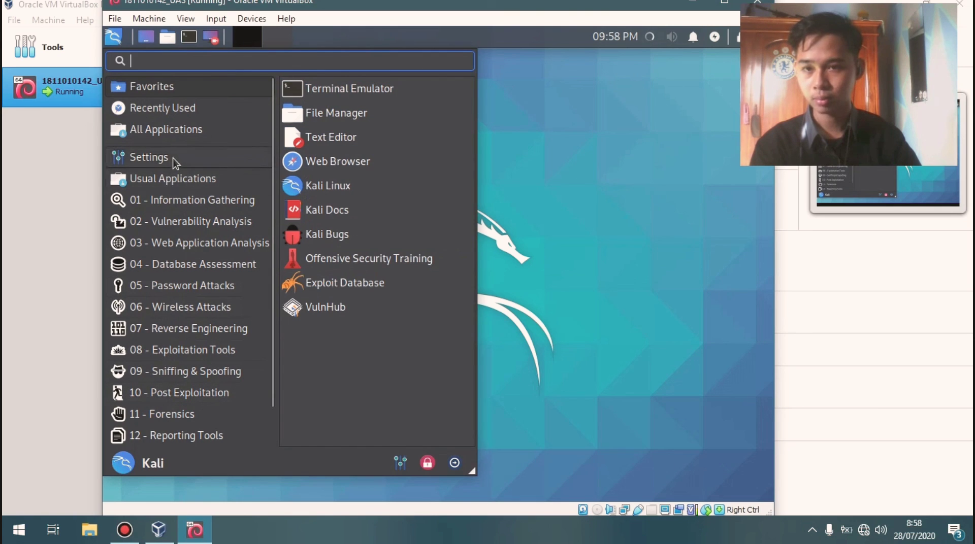
# Launch File Manager, enlarge it, and browse the Videos then Pictures folders.
pyautogui.click(317, 109)
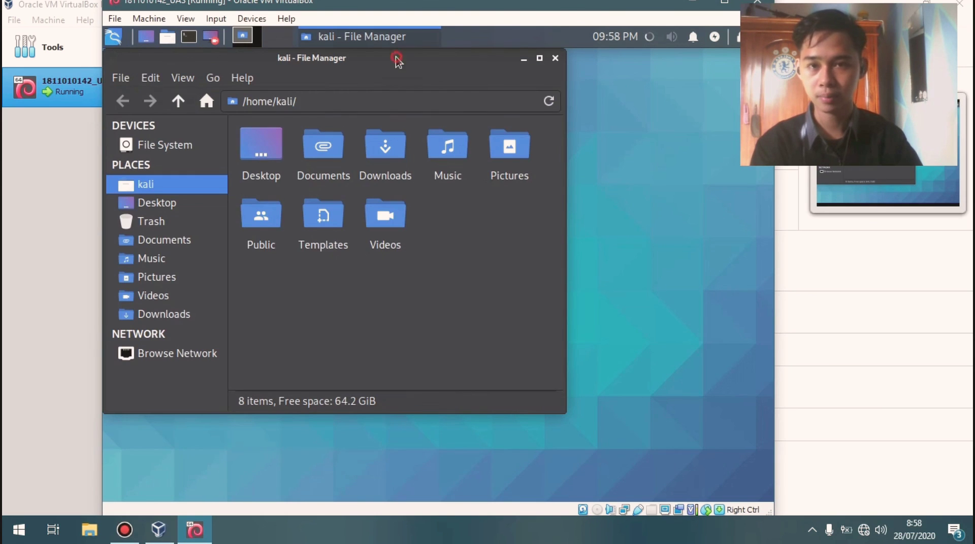
pyautogui.moveTo(395, 61); pyautogui.dragTo(477, 77)
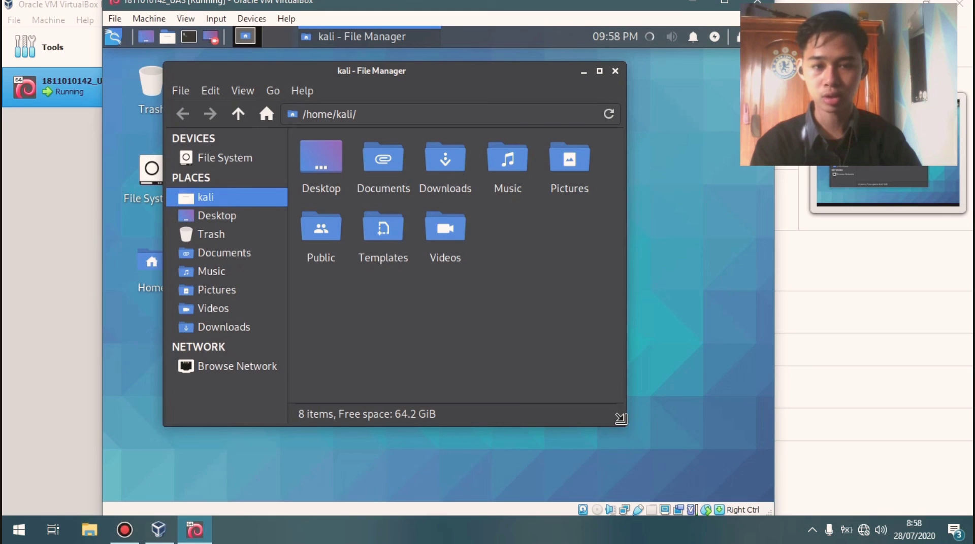
pyautogui.moveTo(626, 425); pyautogui.dragTo(672, 455)
pyautogui.click(224, 308)
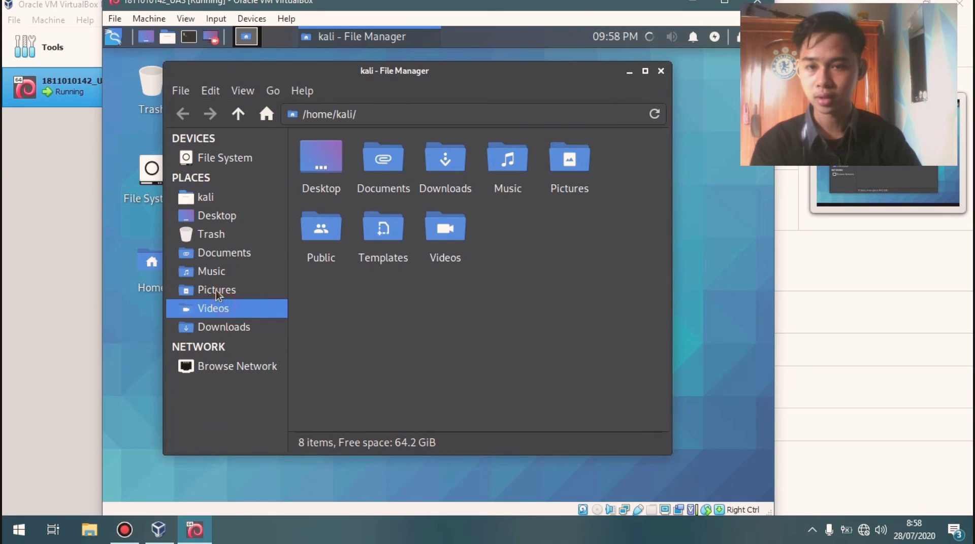
pyautogui.click(217, 294)
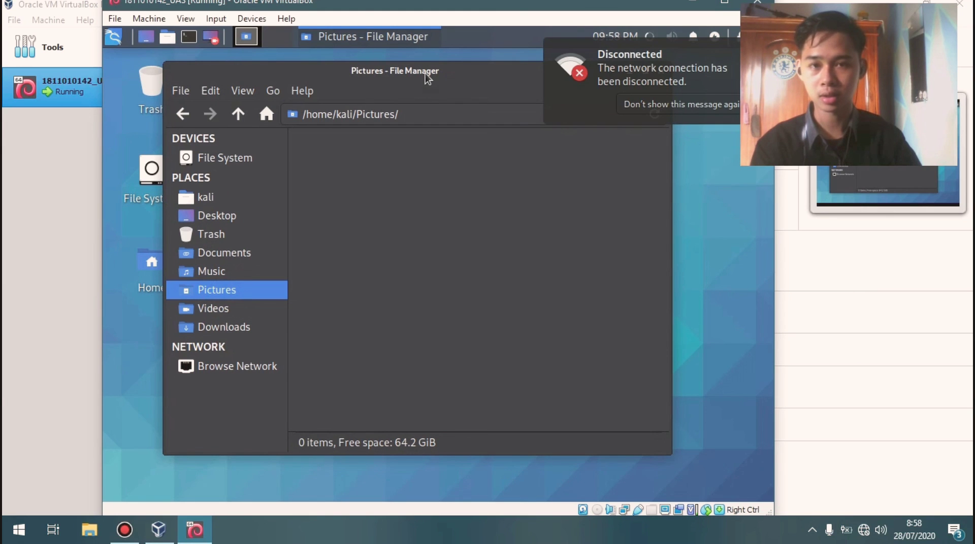
# Reposition and enlarge File Manager, maximize and restore it, then close it.
pyautogui.moveTo(418, 74); pyautogui.dragTo(385, 104)
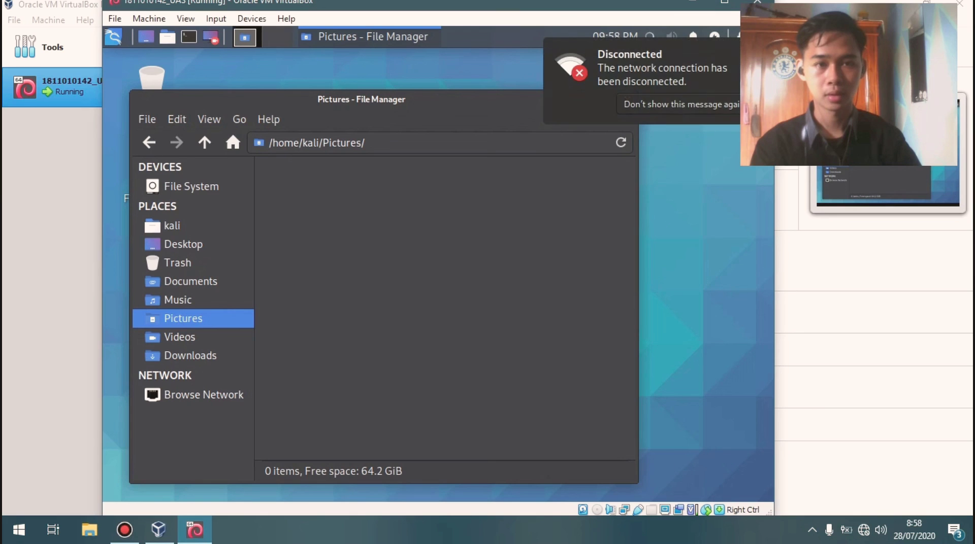
pyautogui.moveTo(362, 101); pyautogui.dragTo(408, 74)
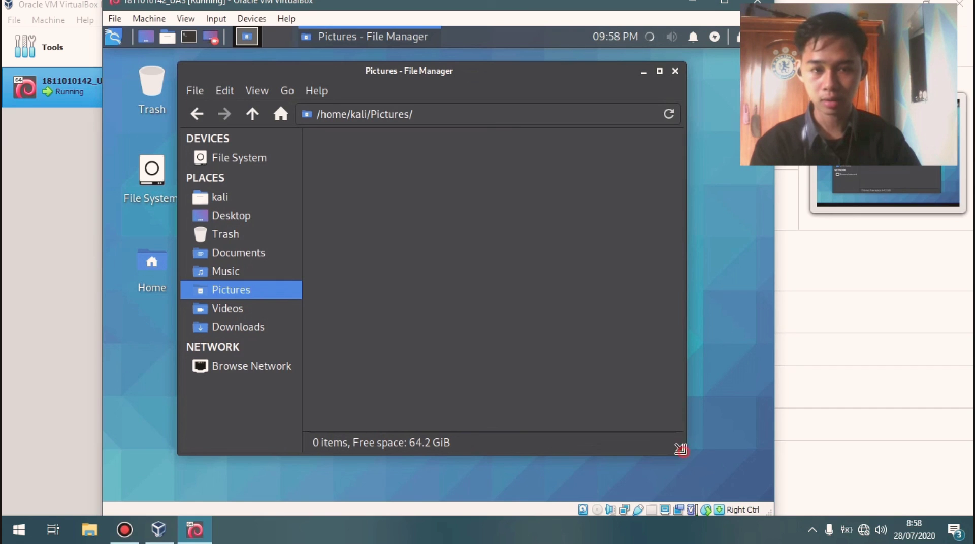
pyautogui.moveTo(680, 449); pyautogui.dragTo(720, 475)
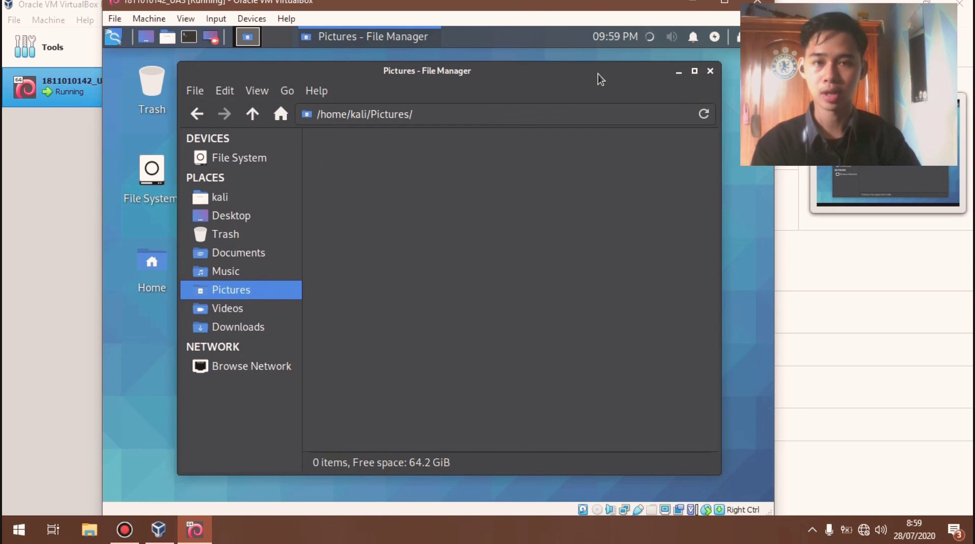
pyautogui.moveTo(598, 74)
pyautogui.mouseDown()
pyautogui.moveTo(590, 69)
pyautogui.moveTo(605, 62)
pyautogui.mouseUp()
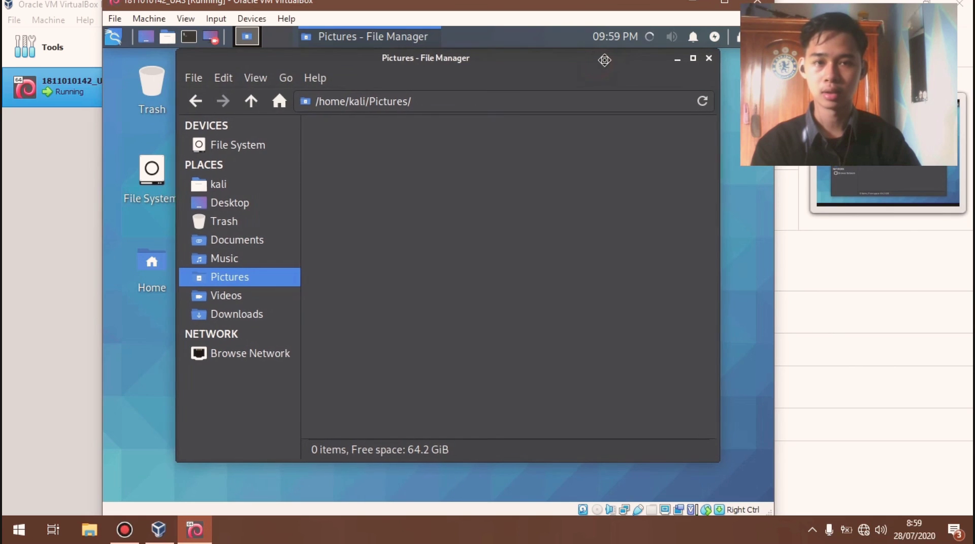
pyautogui.doubleClick(604, 63)
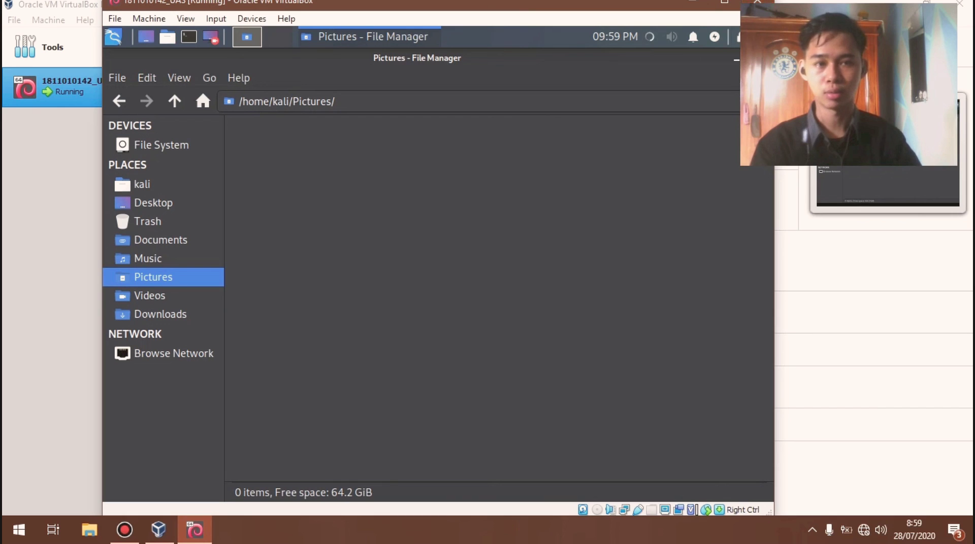
pyautogui.click(752, 58)
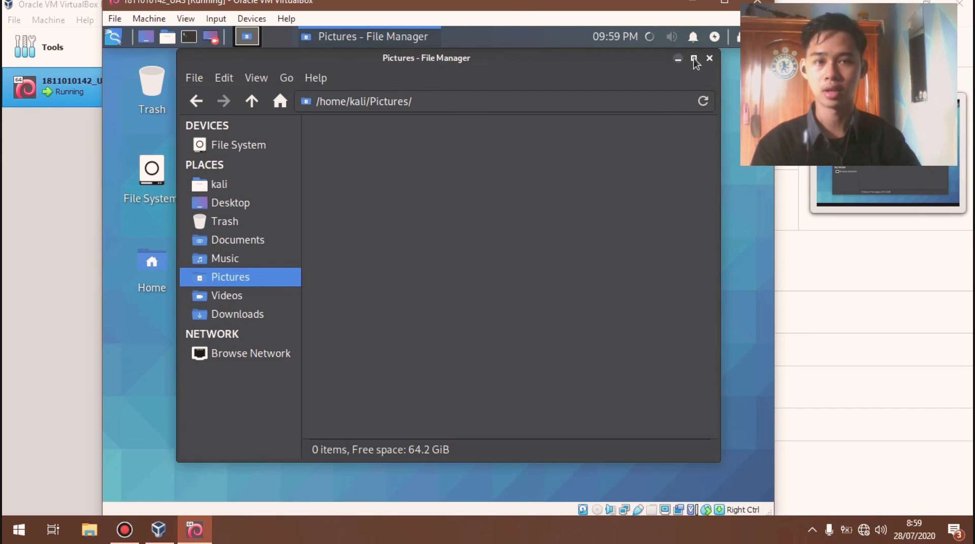
pyautogui.click(709, 59)
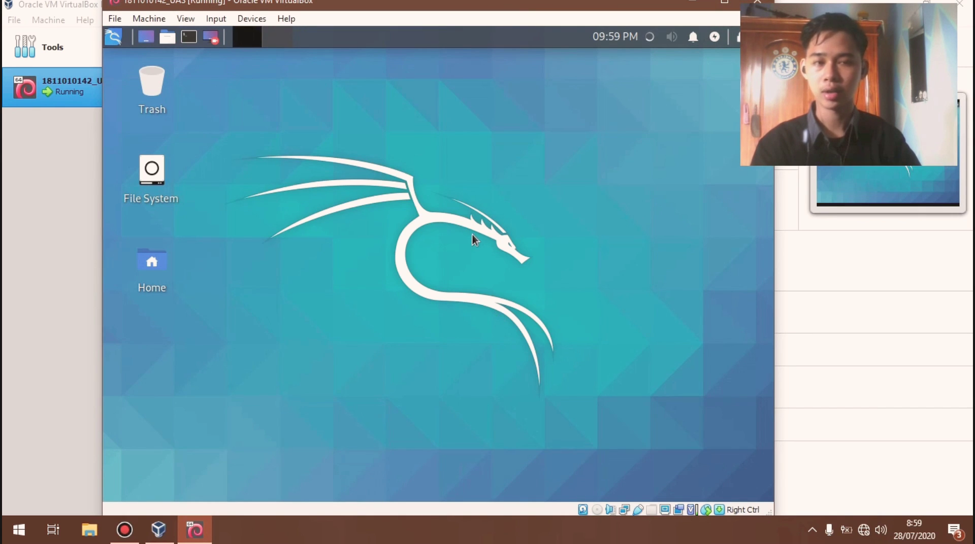